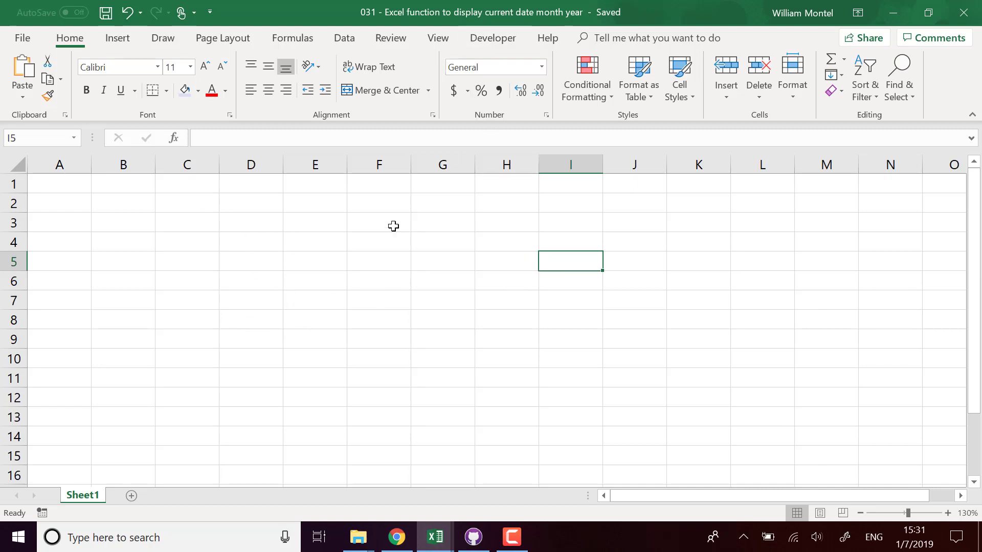
# - Enter =today() in cell B2 so it shows 1/7/2019, then reselect B2 to check the formula
pyautogui.click(453, 325)
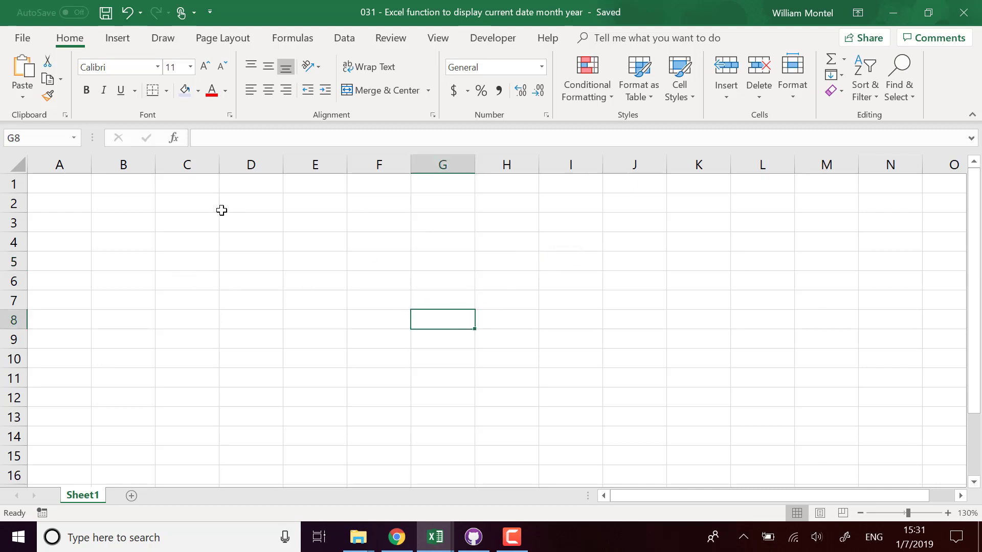
pyautogui.click(65, 185)
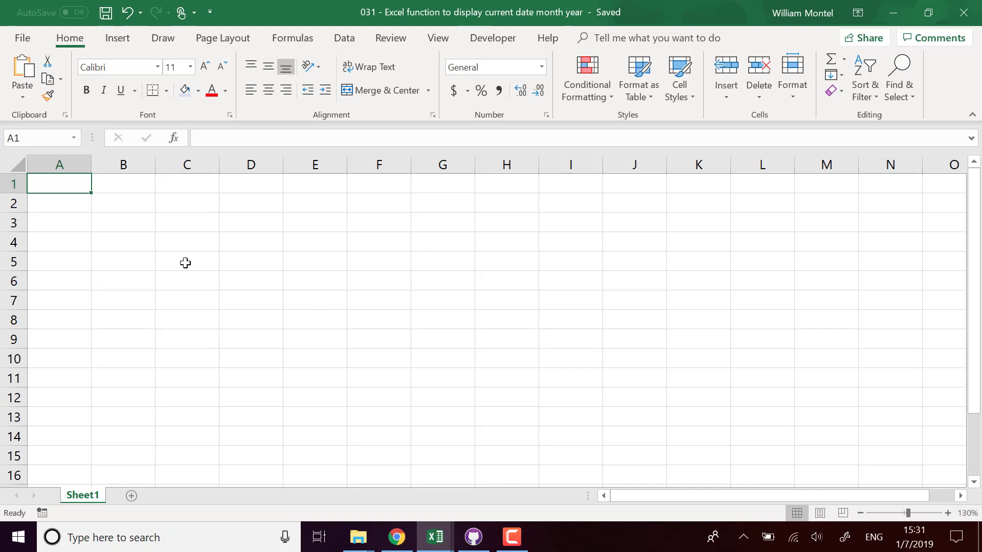
pyautogui.click(125, 214)
pyautogui.click(149, 202)
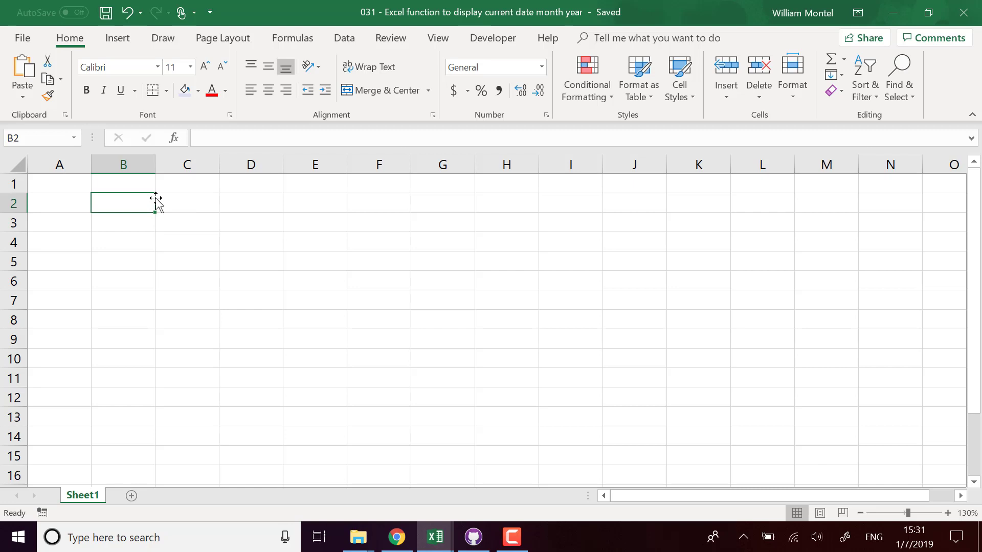
pyautogui.write('=')
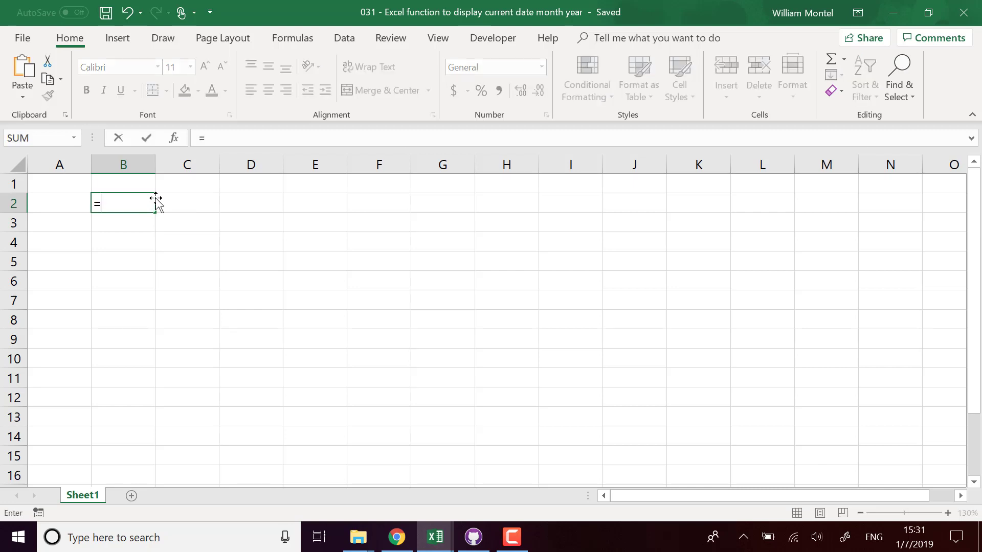
pyautogui.write('today()')
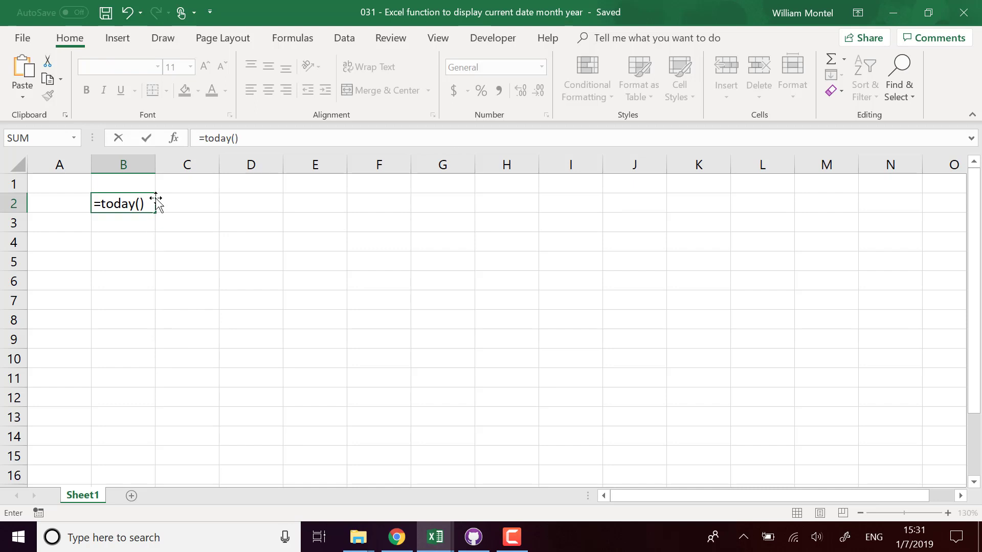
pyautogui.press('Return')
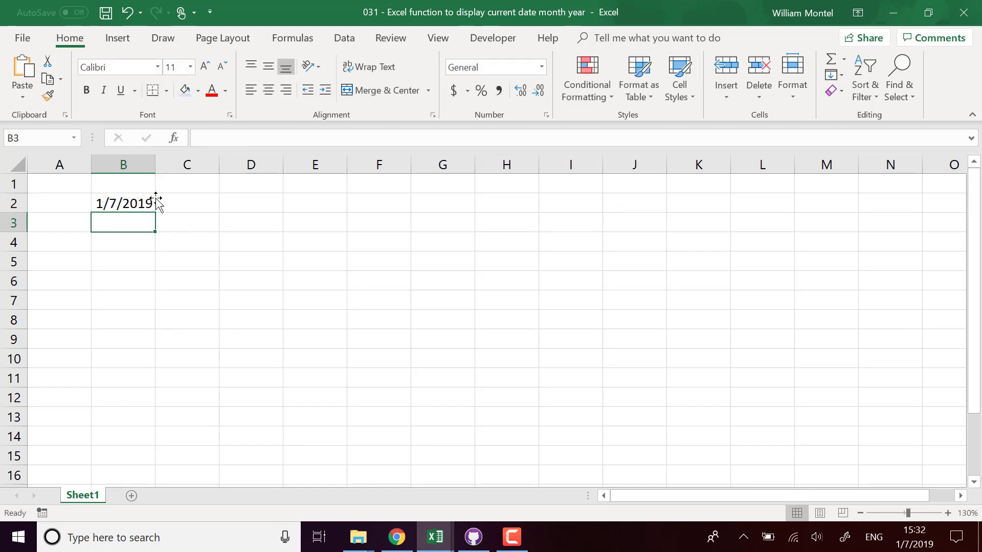
pyautogui.press('Up')
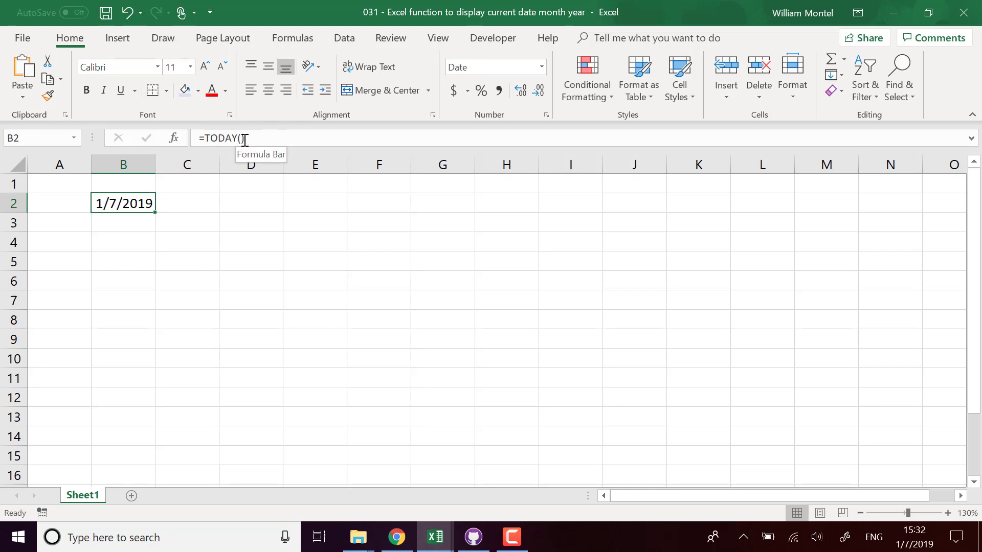
pyautogui.click(255, 244)
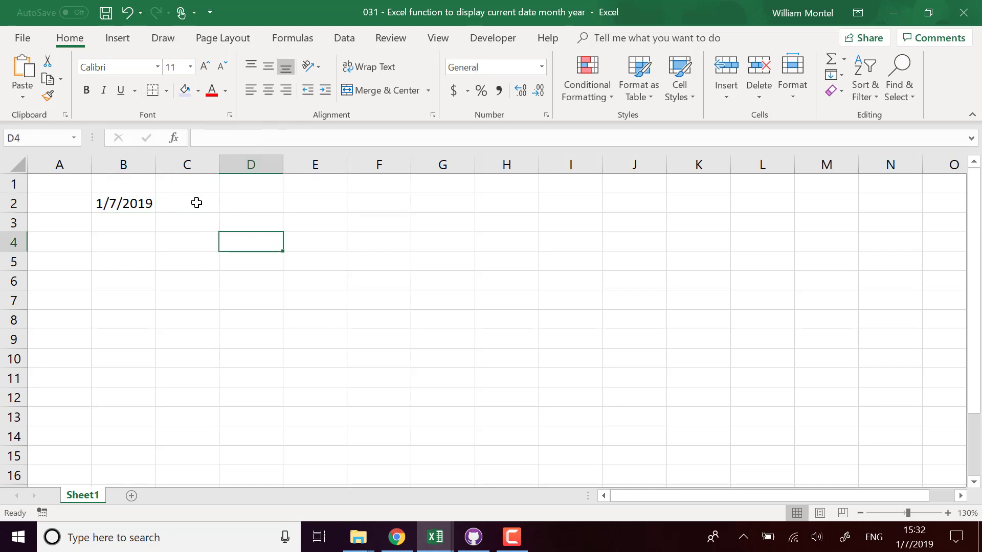
pyautogui.click(145, 199)
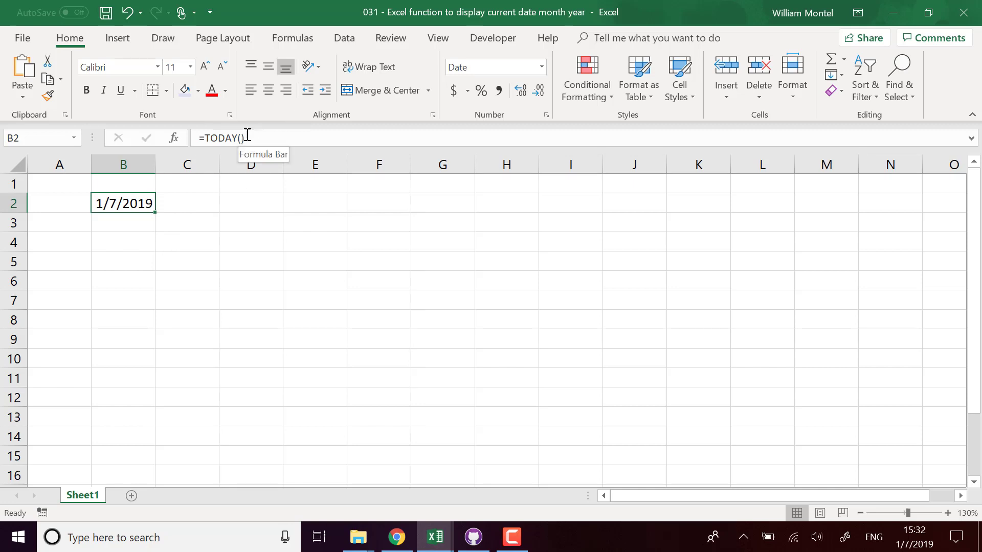
pyautogui.click(349, 41)
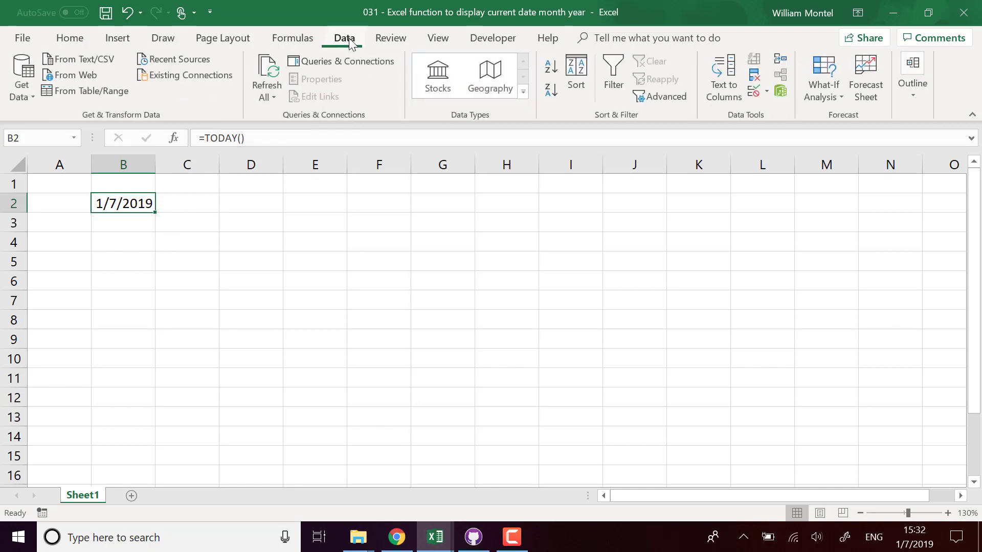
pyautogui.click(292, 39)
pyautogui.click(848, 87)
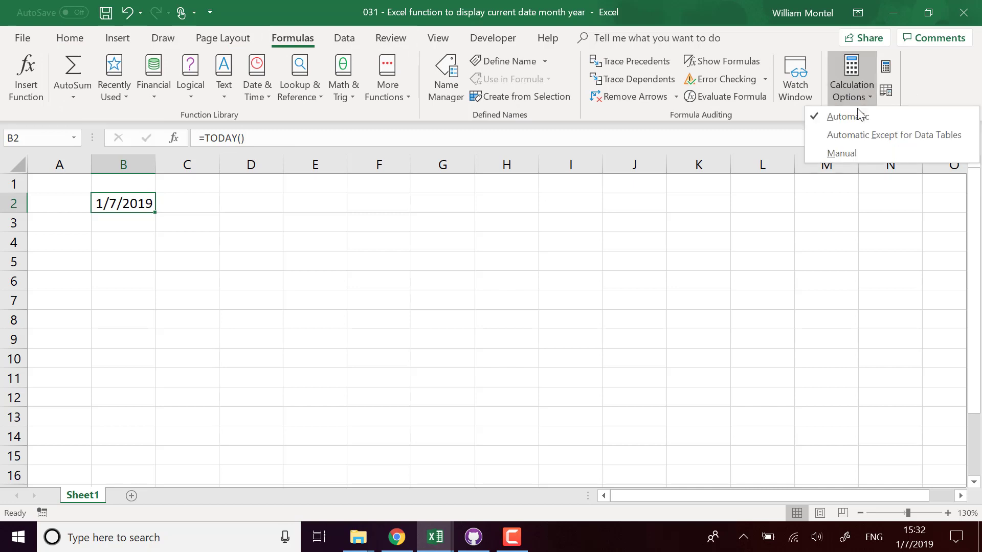
pyautogui.click(563, 301)
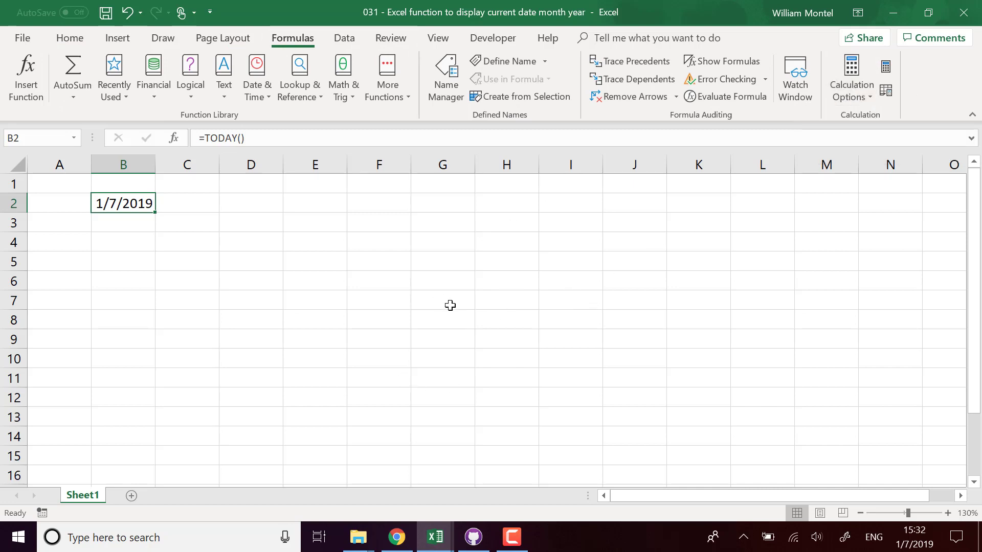
pyautogui.click(70, 39)
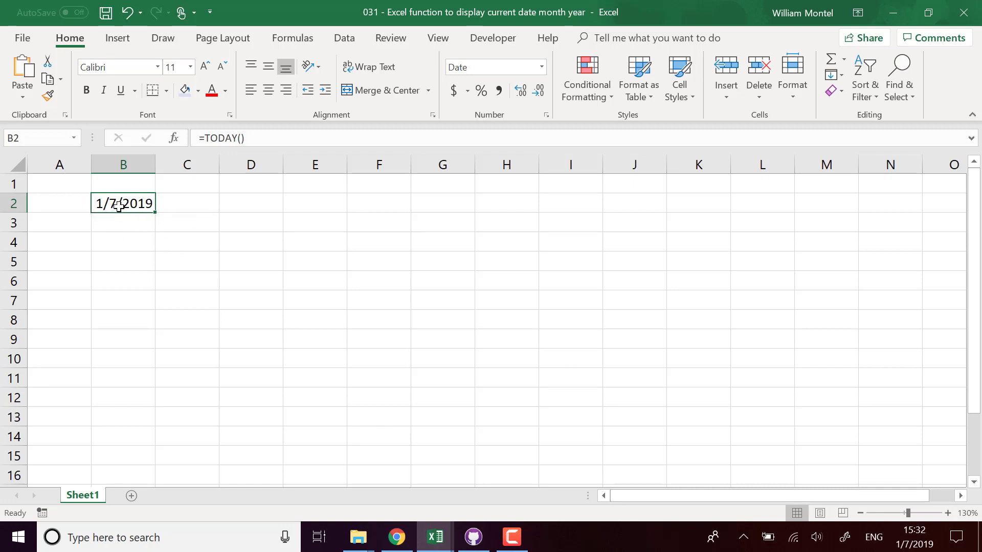
# - Inspect the TODAY formula in B2 and the empty cell D2
pyautogui.click(180, 200)
pyautogui.click(151, 204)
pyautogui.click(215, 207)
pyautogui.click(281, 209)
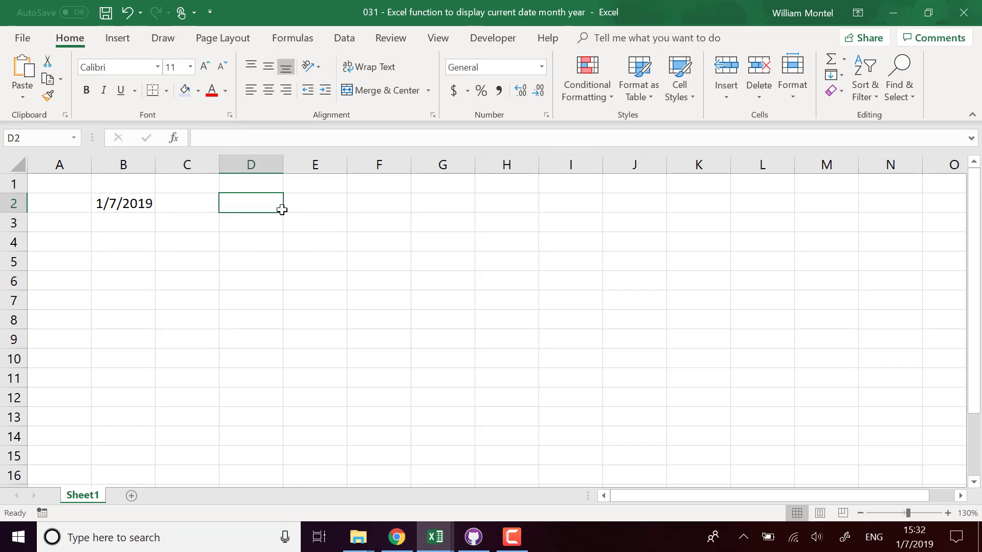
pyautogui.click(126, 202)
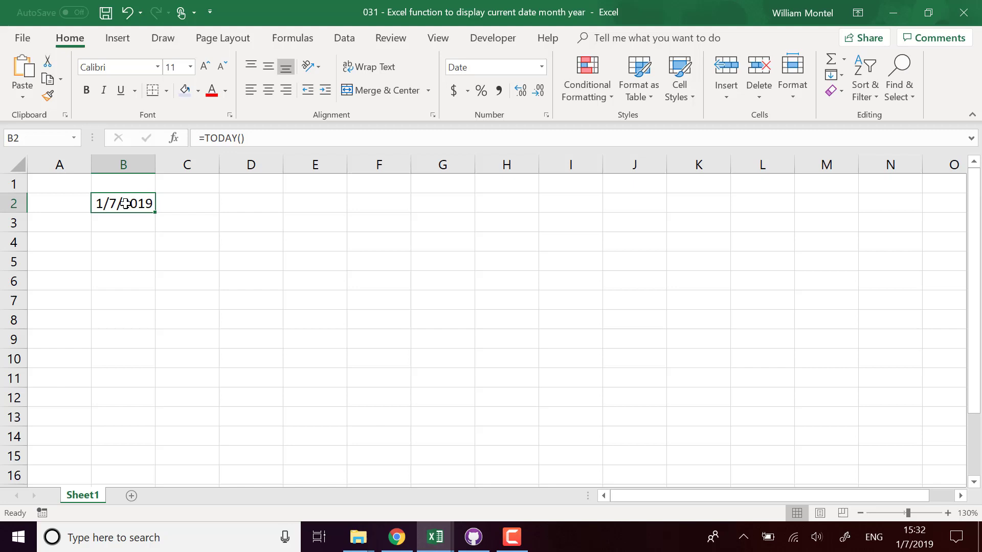
pyautogui.click(210, 199)
pyautogui.click(122, 205)
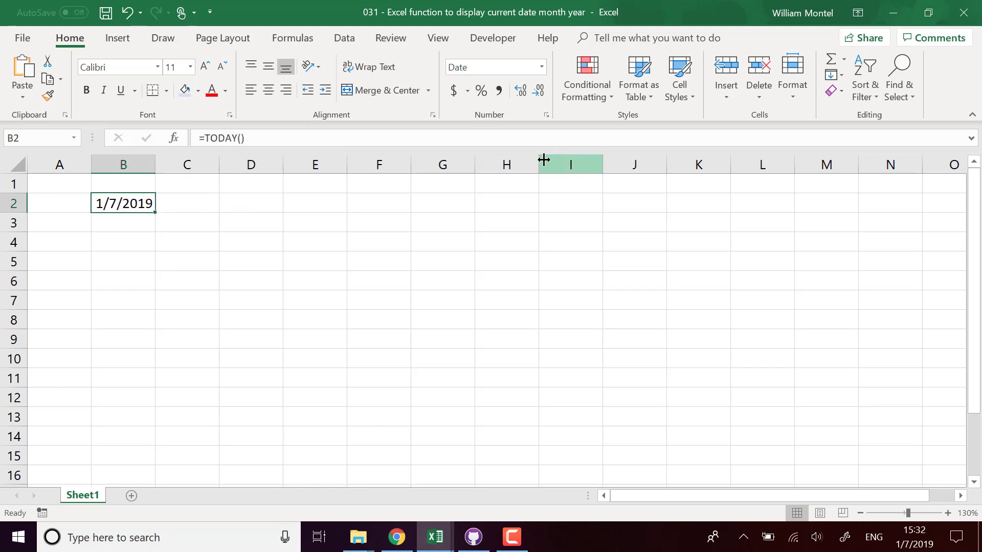
# - Enter =B2 in cell D2 so it also displays 1/7/2019
pyautogui.click(265, 205)
pyautogui.write('=')
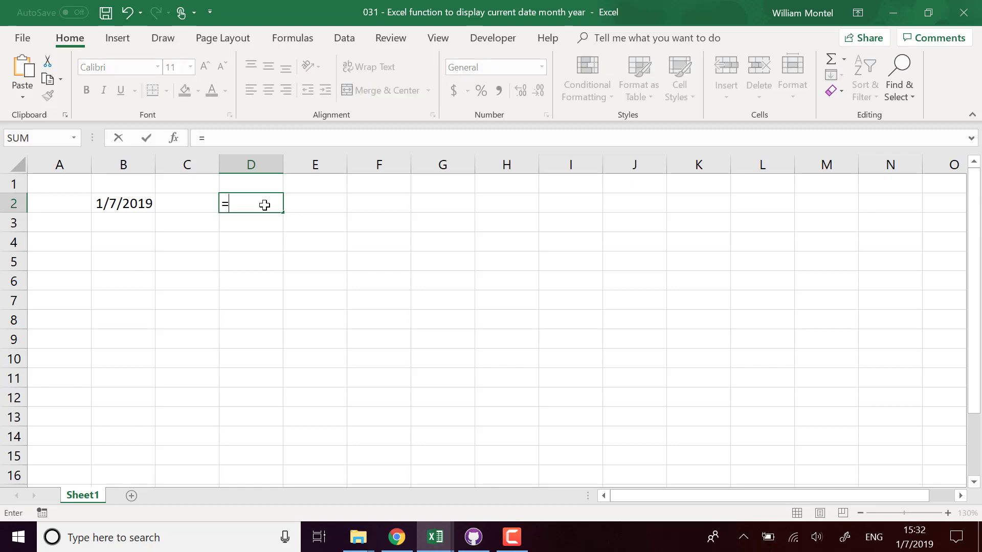
pyautogui.press('Left')
pyautogui.press('Left')
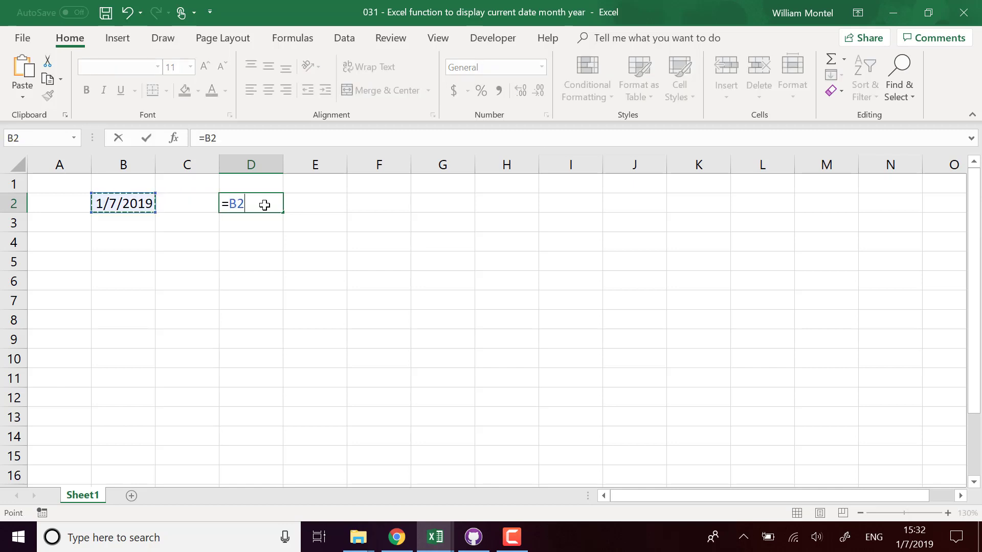
pyautogui.press('Return')
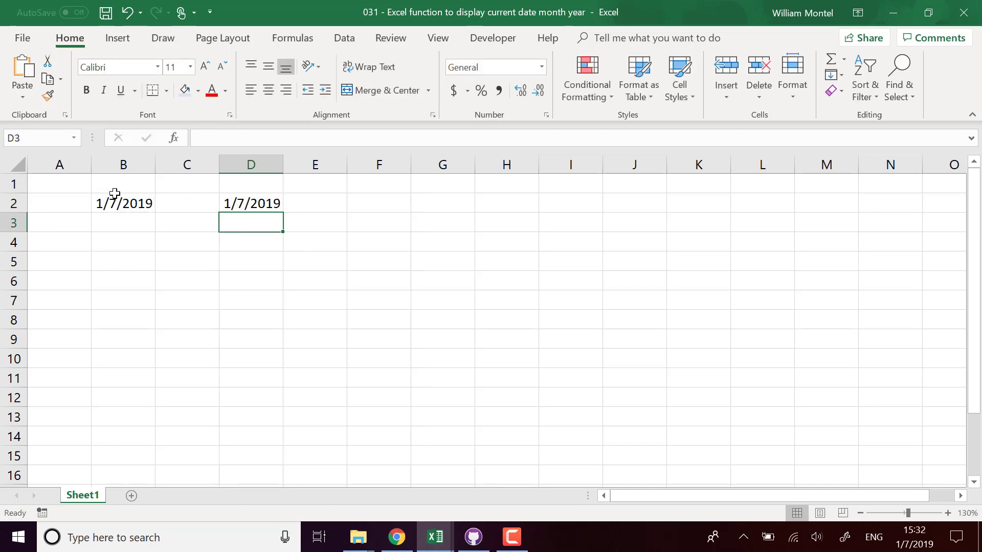
pyautogui.click(115, 201)
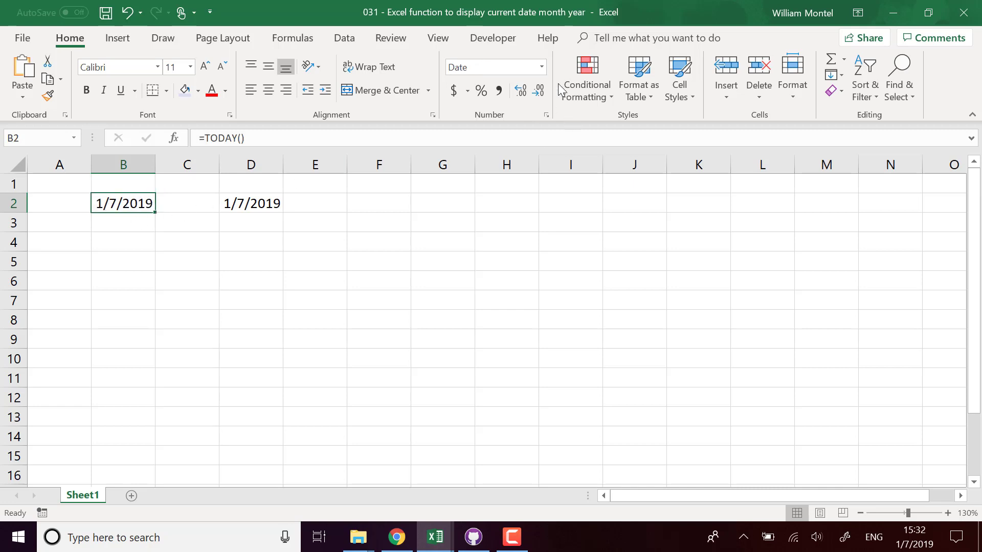
pyautogui.click(543, 67)
# - Switch B2 to General format, then back to Short Date showing 1/7/2019
pyautogui.click(507, 91)
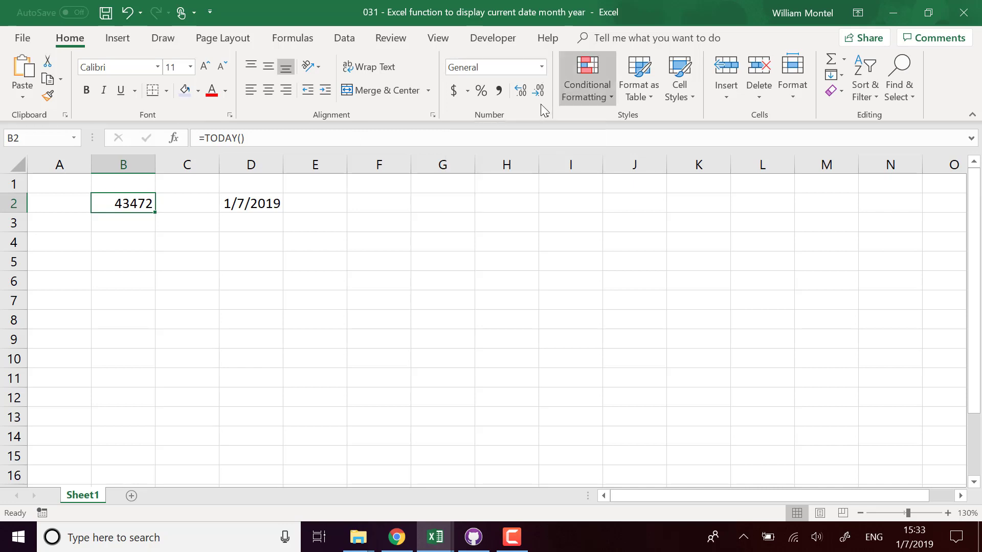
pyautogui.click(545, 70)
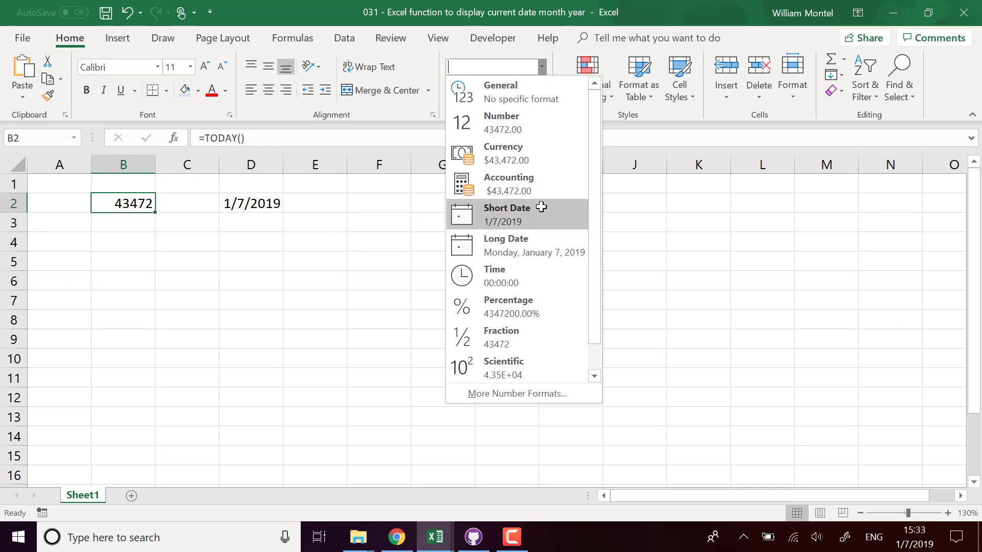
pyautogui.click(546, 211)
# - Format D2 as Long Date (Monday, January 7, 2019) and narrow column E
pyautogui.click(251, 207)
pyautogui.click(542, 70)
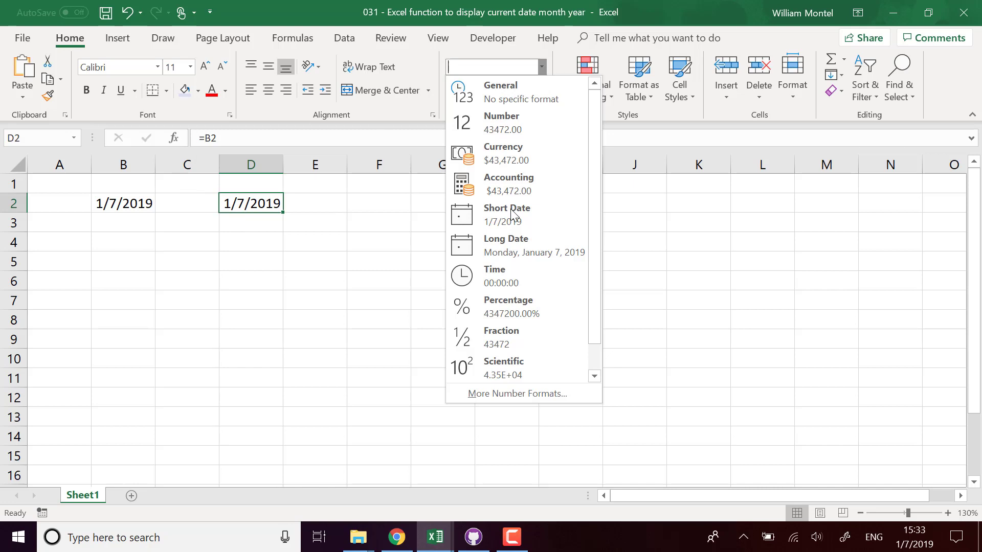
pyautogui.click(535, 250)
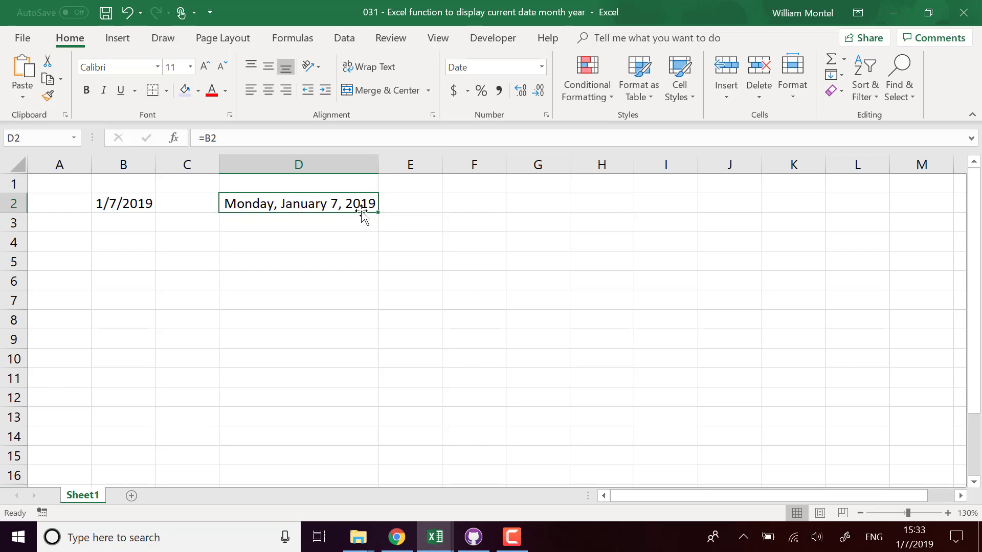
pyautogui.moveTo(442, 166); pyautogui.dragTo(407, 173)
pyautogui.click(454, 202)
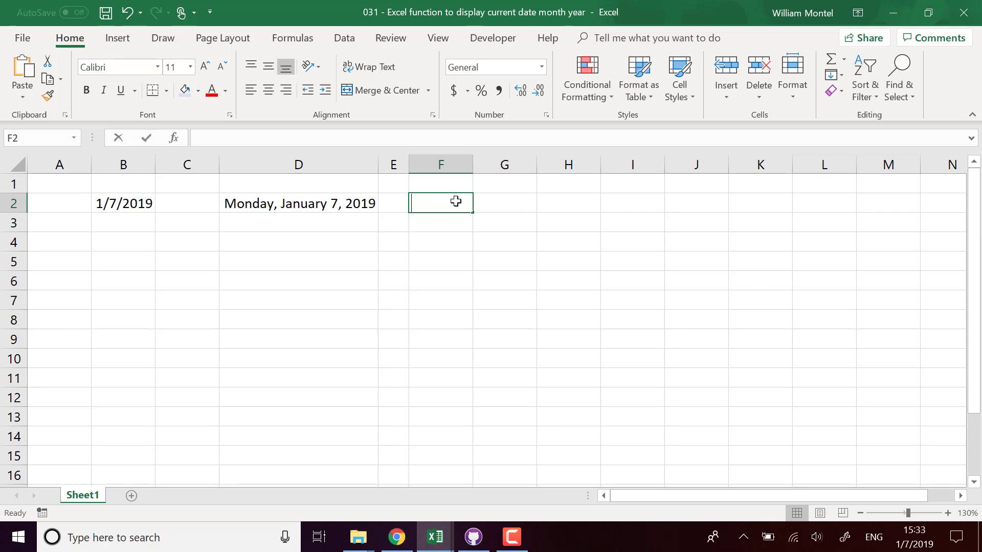
# - Enter =B2 in cell F2
pyautogui.write('=')
pyautogui.press('Left')
pyautogui.press('Left')
pyautogui.press('Left')
pyautogui.press('Left')
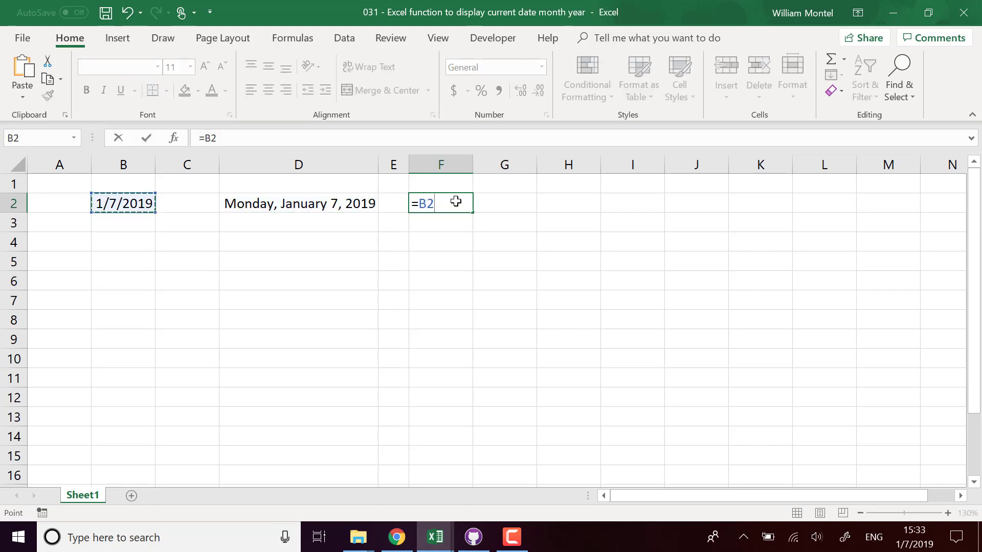
pyautogui.press('Return')
# - Give F2 the custom number format mmmm so it shows January
pyautogui.click(444, 206)
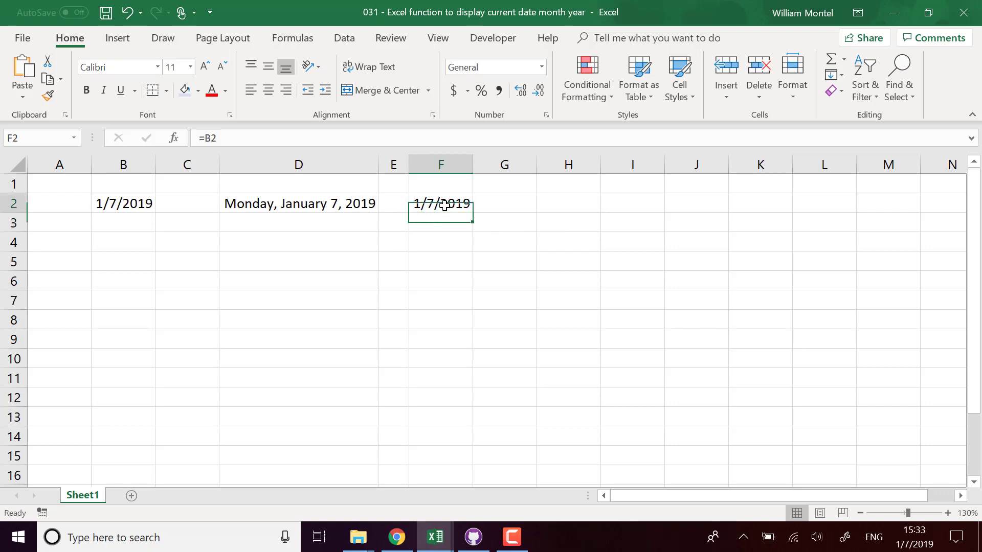
pyautogui.rightClick(444, 206)
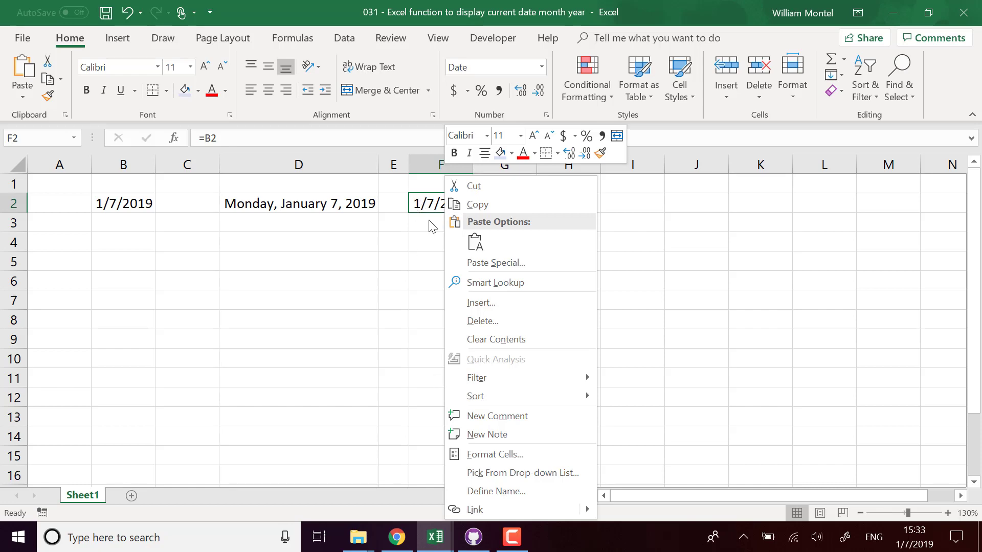
pyautogui.click(496, 453)
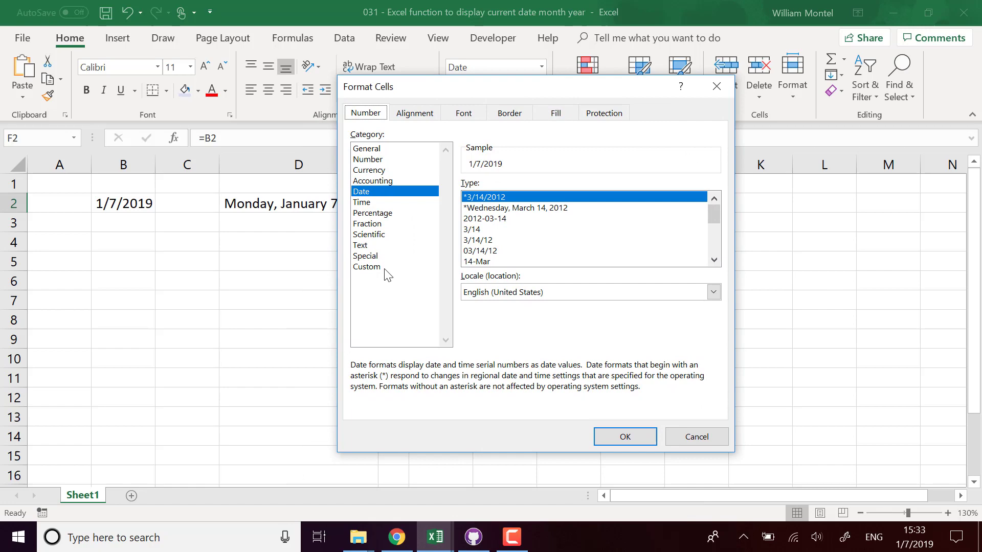
pyautogui.click(385, 268)
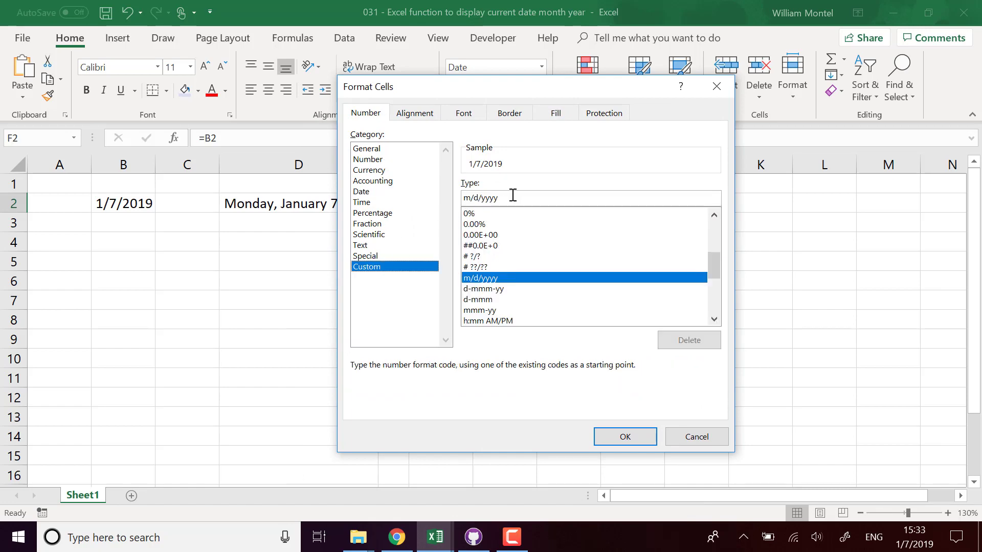
pyautogui.moveTo(513, 197); pyautogui.dragTo(428, 188)
pyautogui.moveTo(511, 95); pyautogui.dragTo(554, 141)
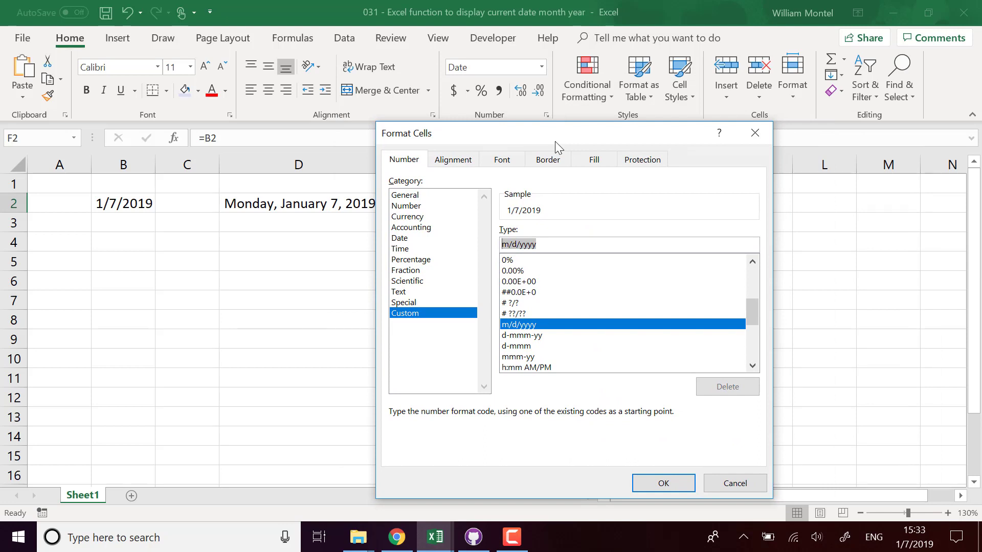
pyautogui.write('mmmm')
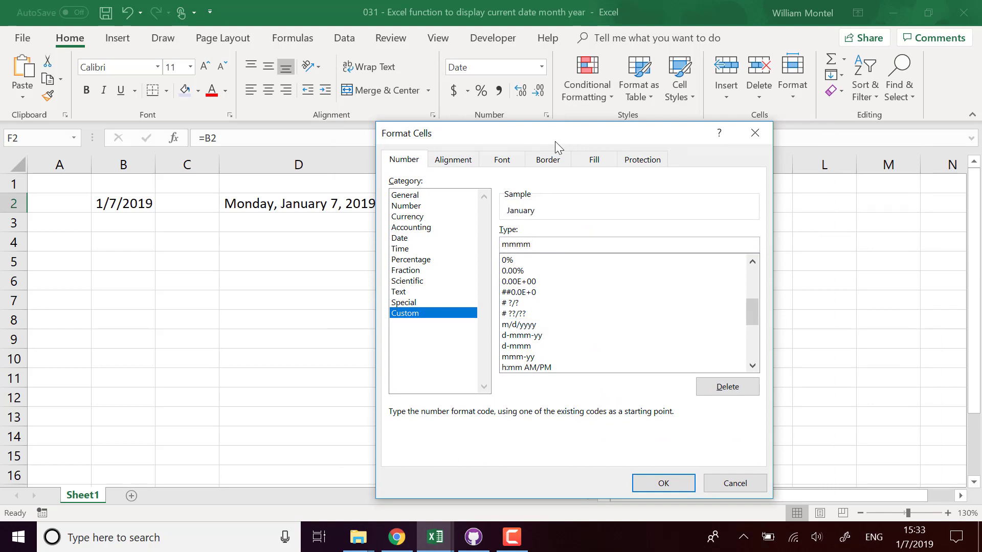
pyautogui.moveTo(512, 137); pyautogui.dragTo(472, 123)
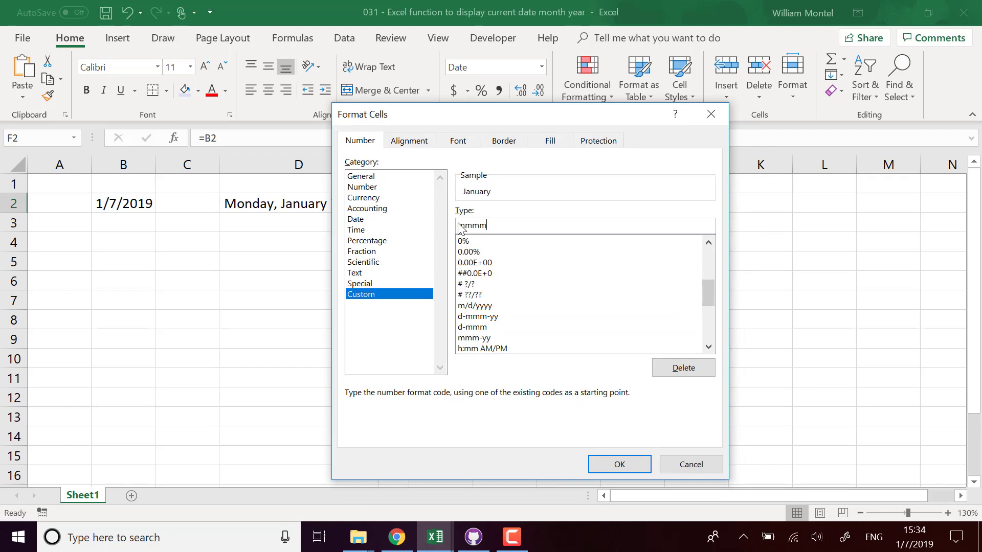
pyautogui.click(607, 465)
# - Copy B2 and paste it back as a fixed value
pyautogui.click(120, 204)
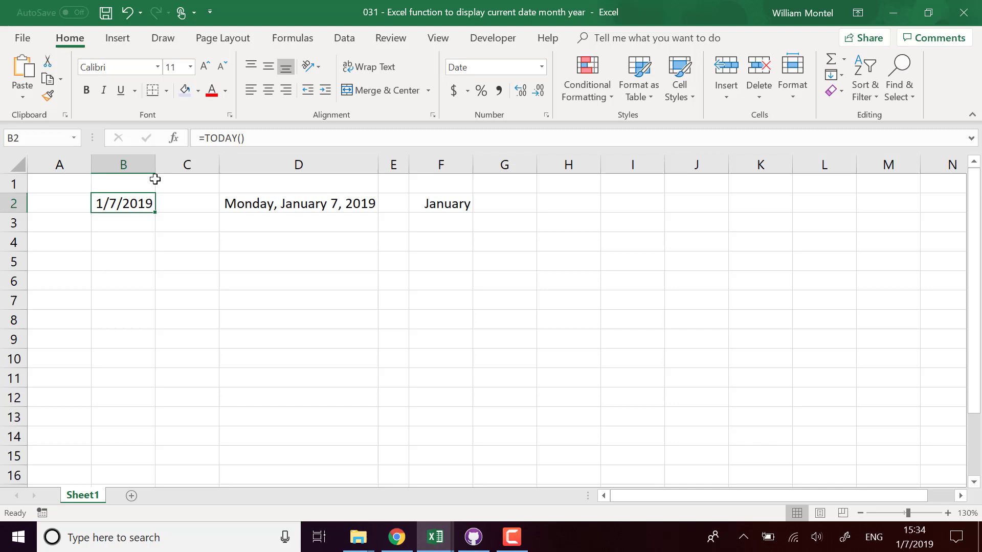
pyautogui.hotkey('ctrl', 'c')
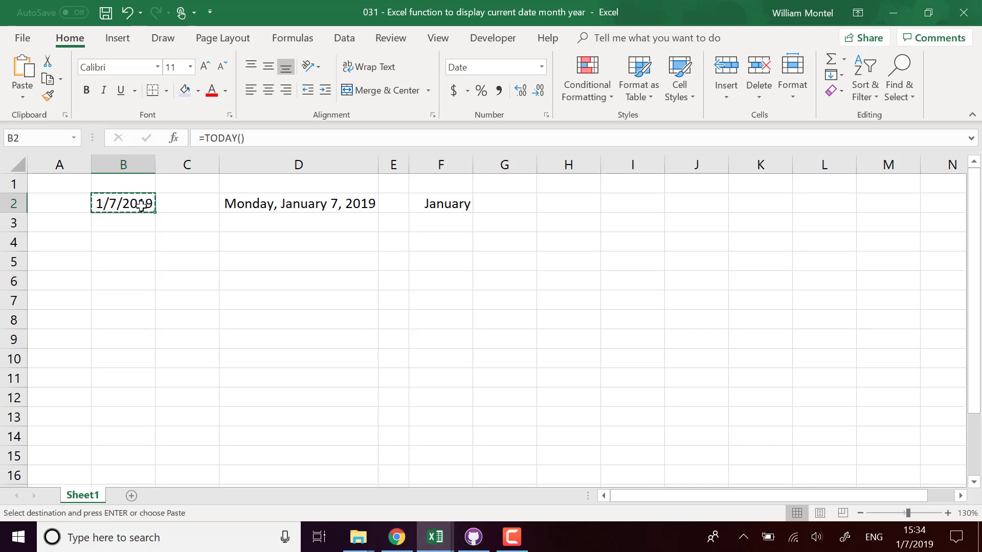
pyautogui.rightClick(142, 205)
pyautogui.click(197, 247)
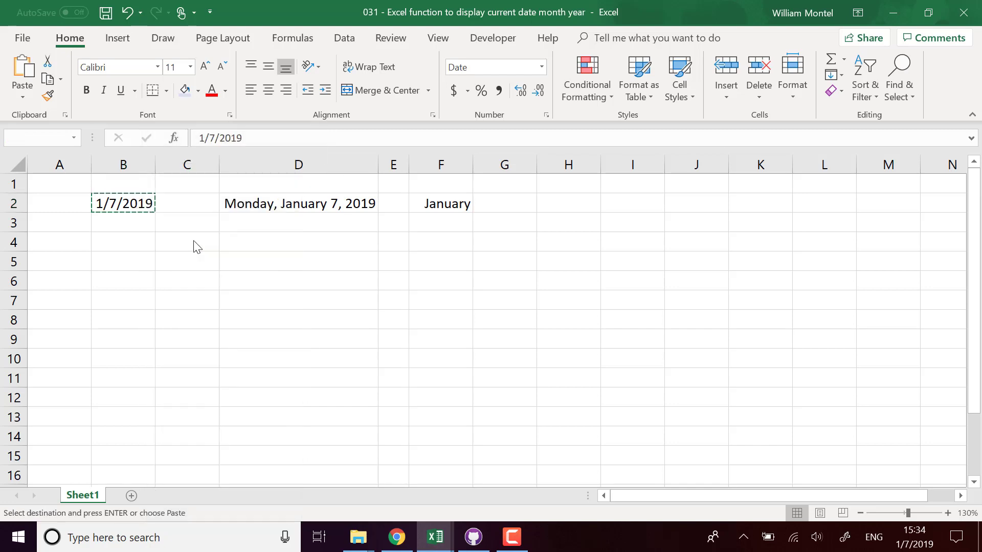
pyautogui.press('Escape')
# - Test changing B2 to 3/7/2019, then undo back to 1/7/2019 and review F2
pyautogui.click(199, 138)
pyautogui.write('3')
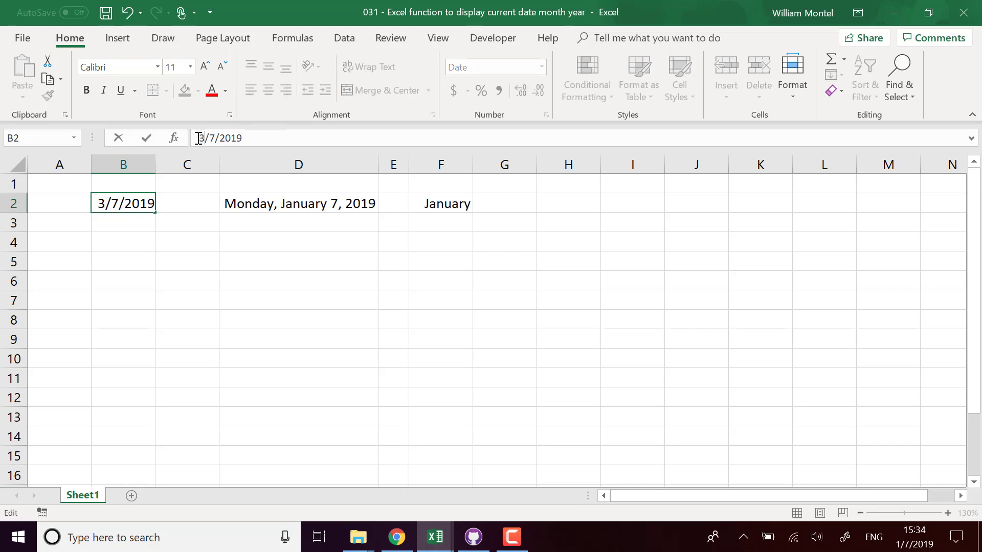
pyautogui.press('Return')
pyautogui.click(444, 207)
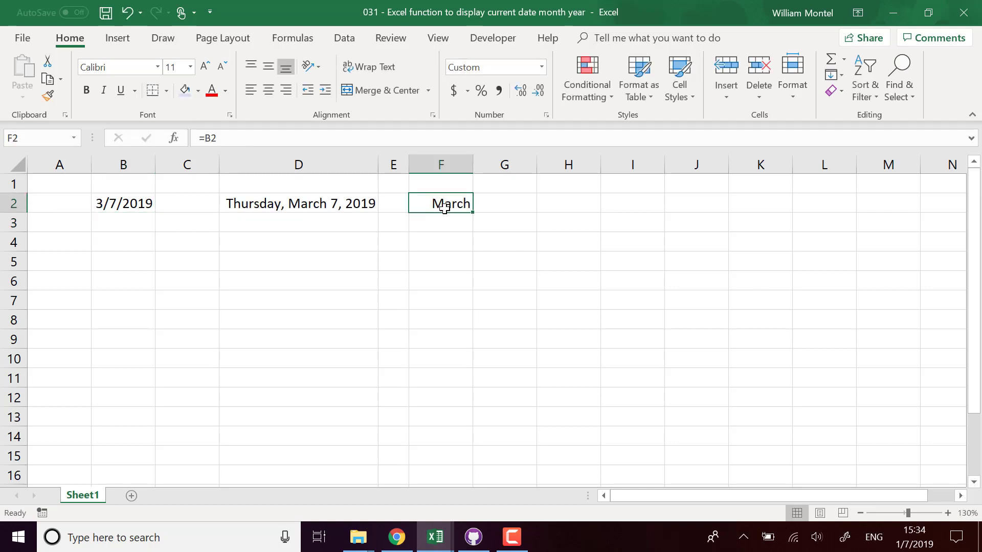
pyautogui.hotkey('ctrl', 'z')
pyautogui.click(466, 207)
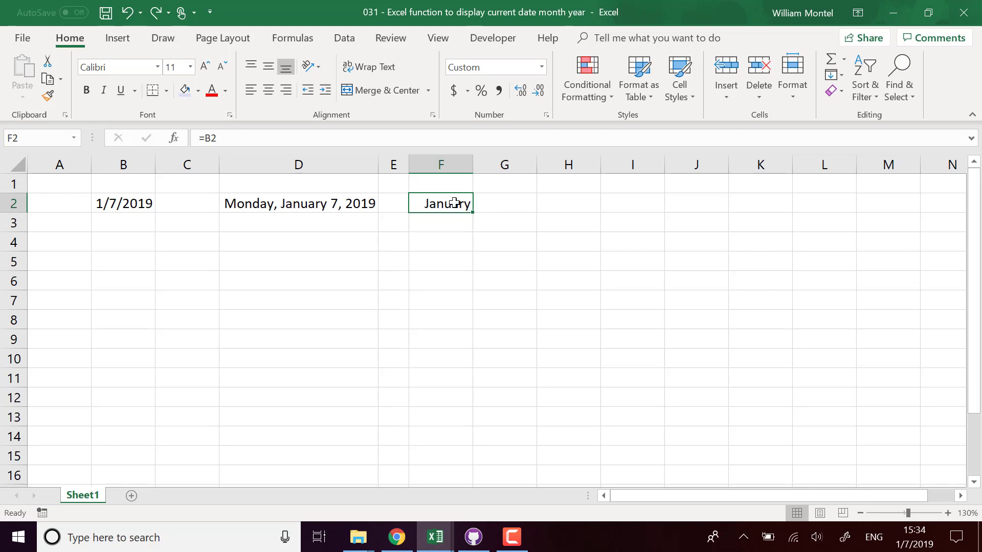
pyautogui.click(137, 208)
pyautogui.click(433, 207)
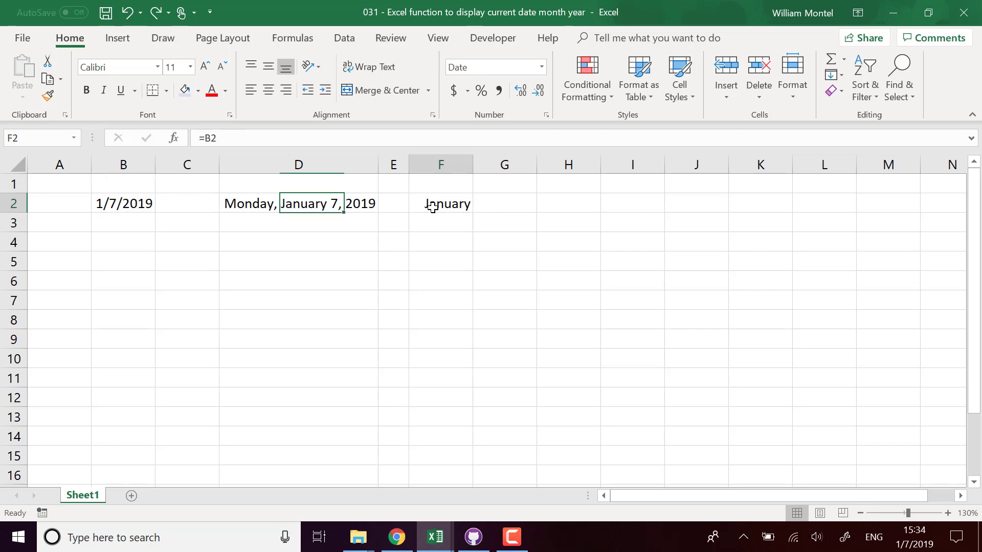
pyautogui.click(434, 224)
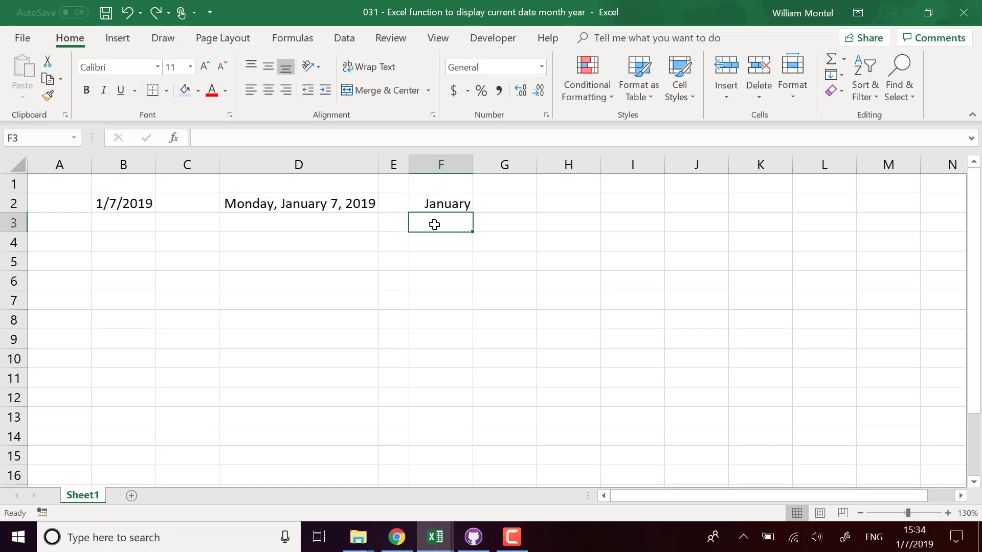
# - Replace the B2 reference in F2 with TODAY(), keeping it showing January
pyautogui.click(417, 203)
pyautogui.click(213, 138)
pyautogui.doubleClick(210, 139)
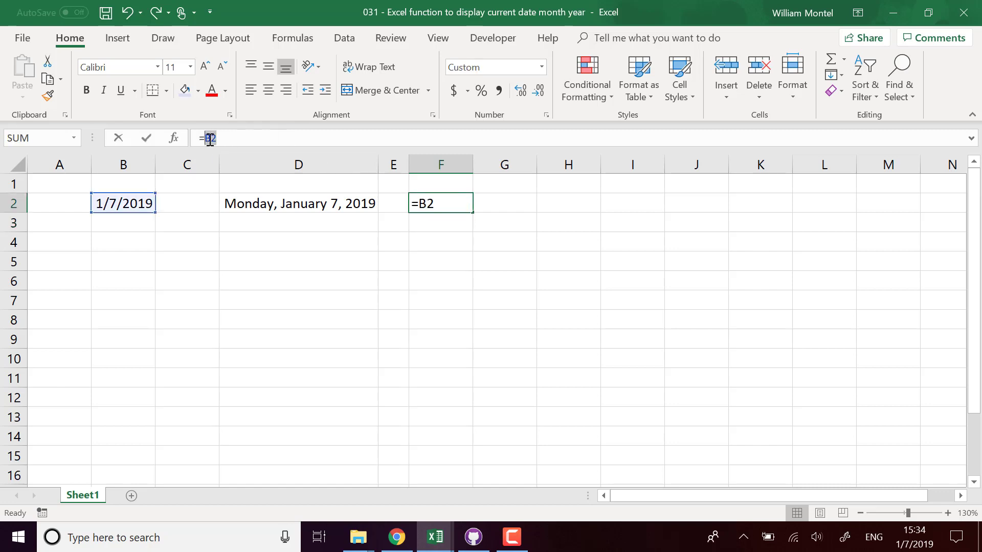
pyautogui.write('today(')
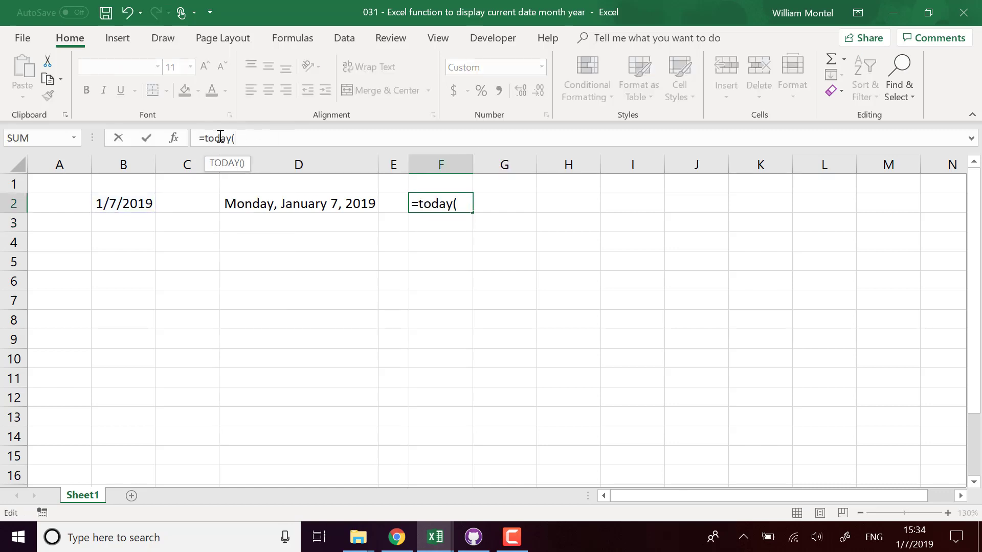
pyautogui.press('Return')
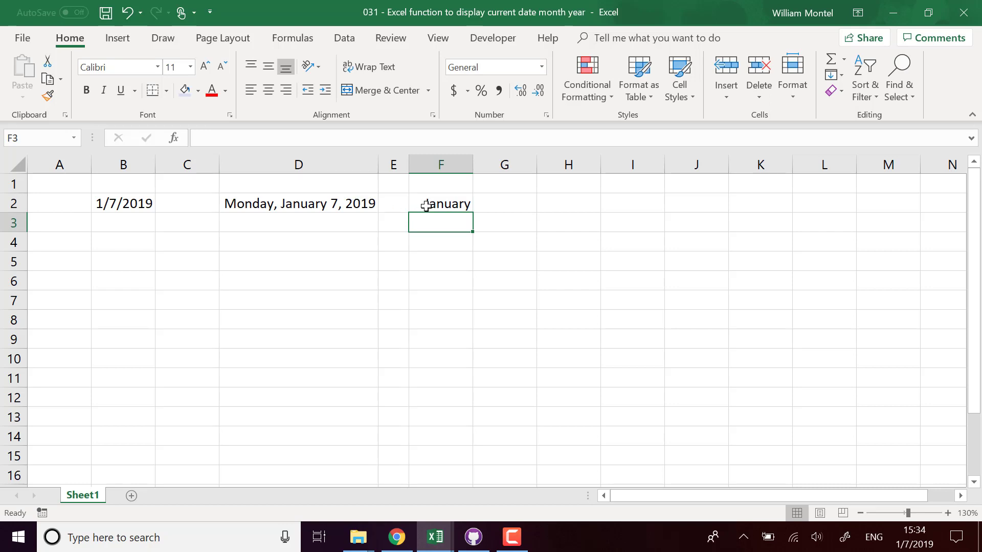
pyautogui.click(430, 207)
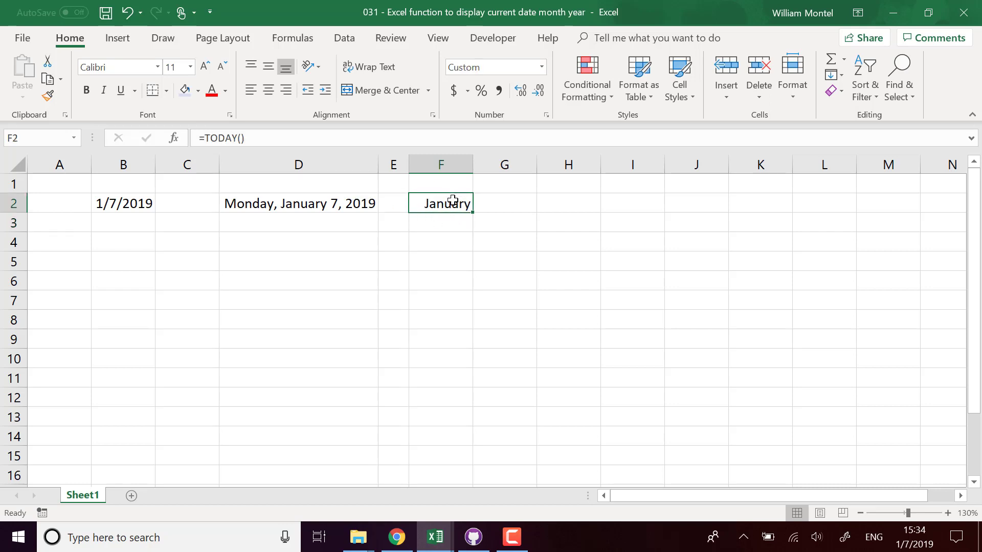
# - Narrow column G and enter =TODAY() in H2, showing 1/7/2019
pyautogui.click(550, 205)
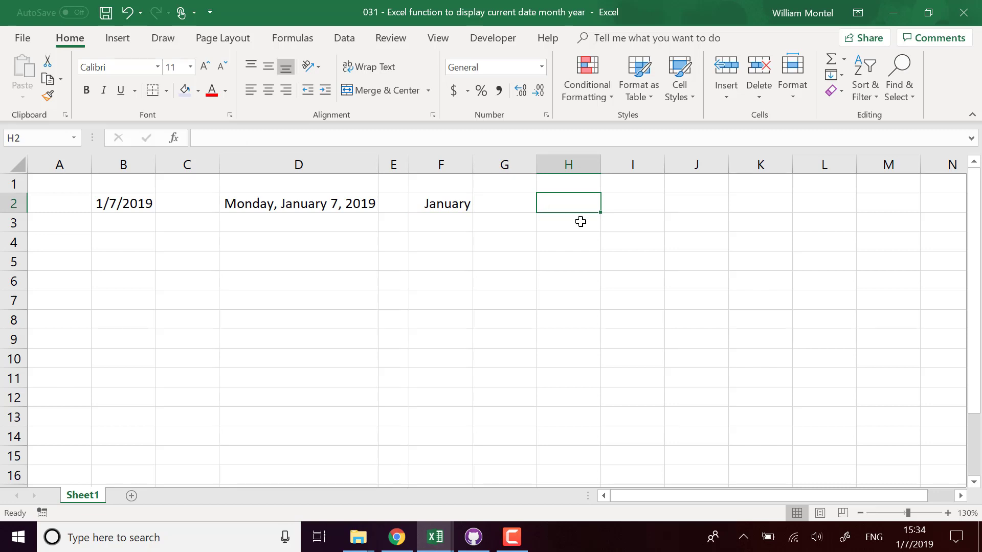
pyautogui.moveTo(537, 168); pyautogui.dragTo(505, 173)
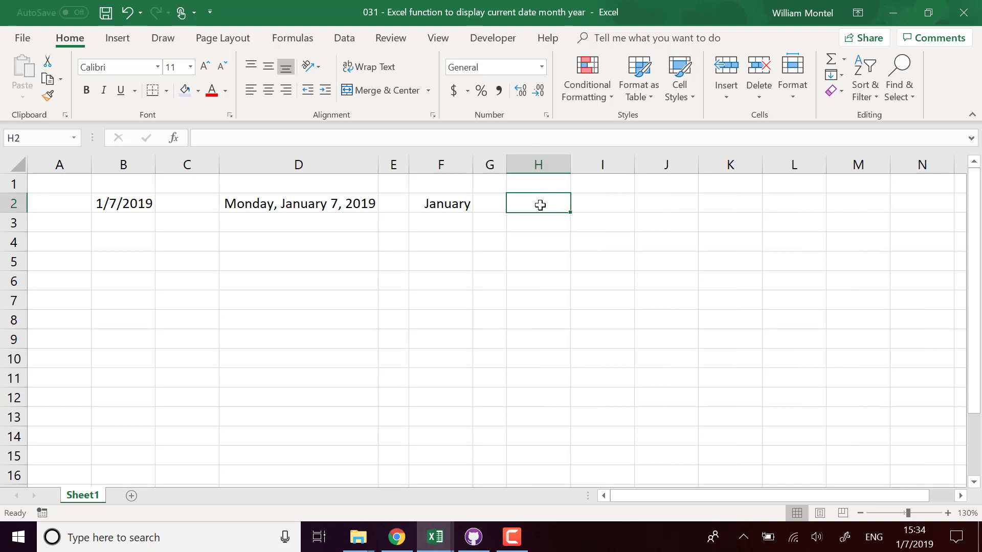
pyautogui.write('=ta')
pyautogui.press('BackSpace')
pyautogui.write('o')
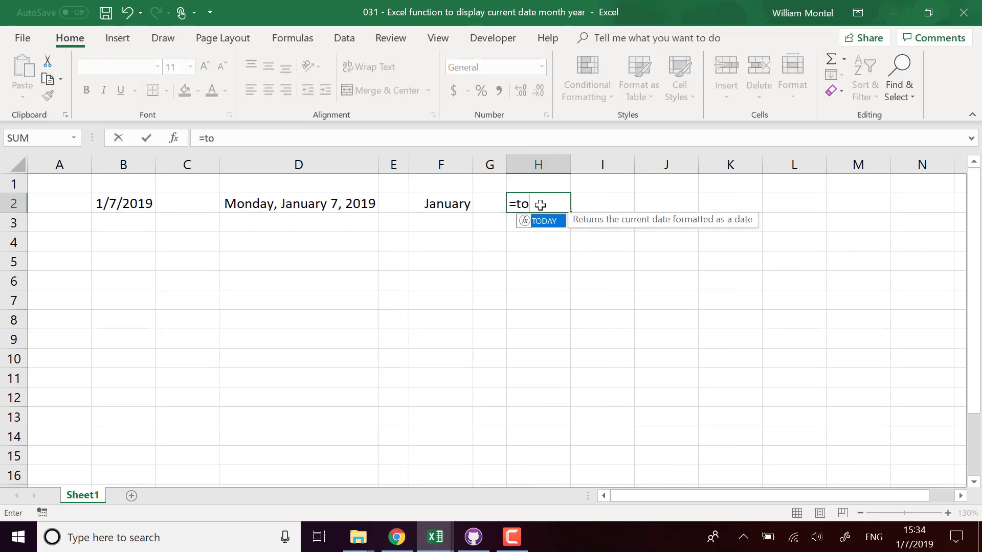
pyautogui.write('day()')
pyautogui.press('Return')
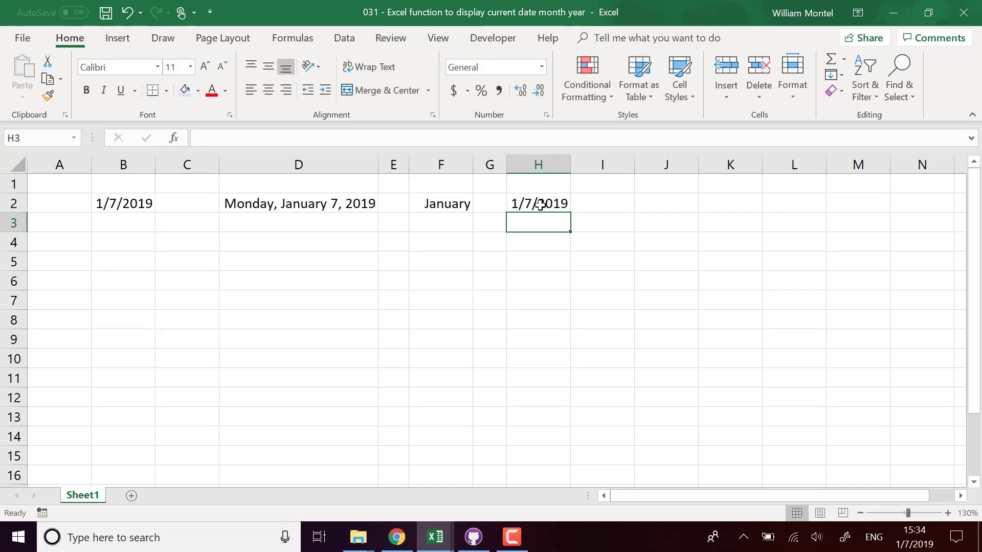
pyautogui.click(541, 205)
# - Apply the custom number format yyyy to H2 so it shows only 2019
pyautogui.rightClick(541, 205)
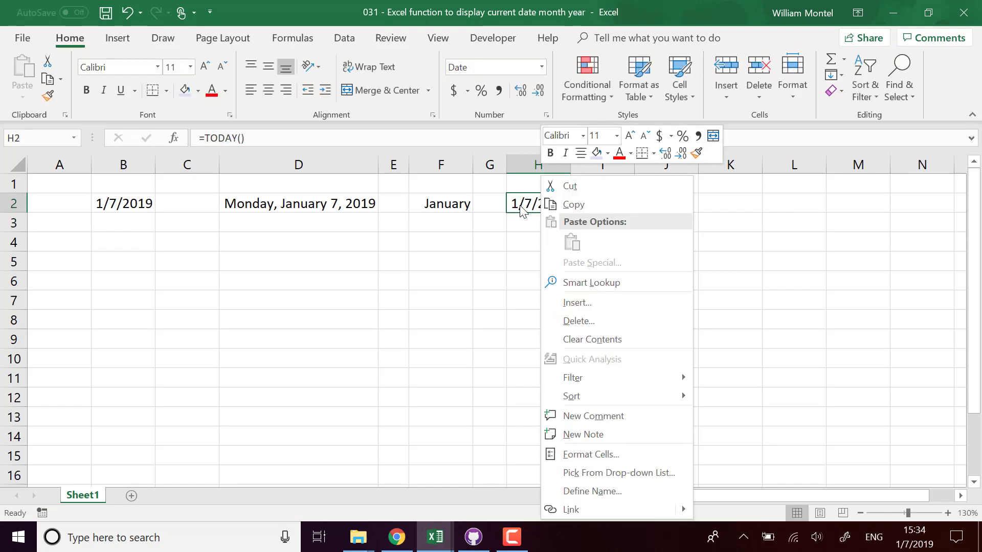
pyautogui.click(616, 456)
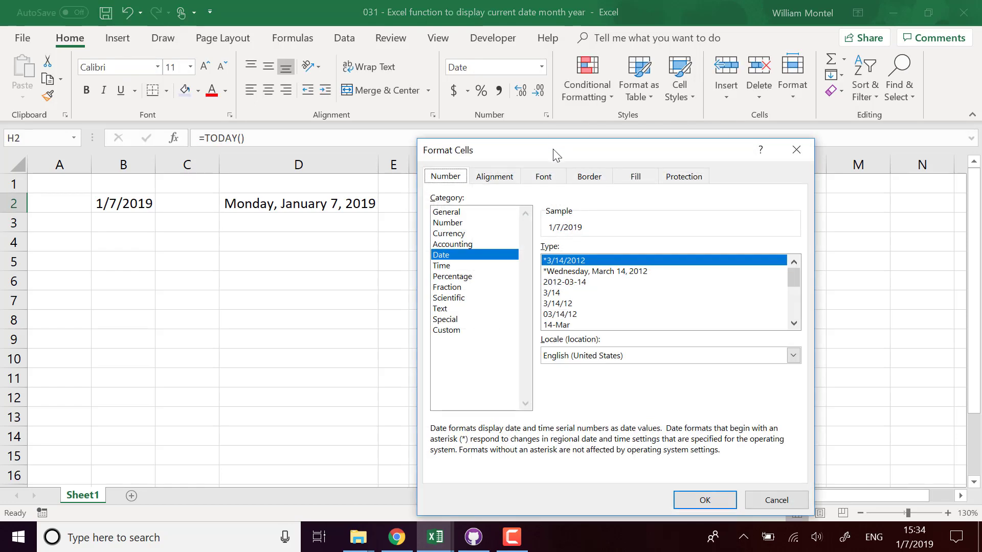
pyautogui.moveTo(557, 155); pyautogui.dragTo(544, 117)
pyautogui.click(443, 293)
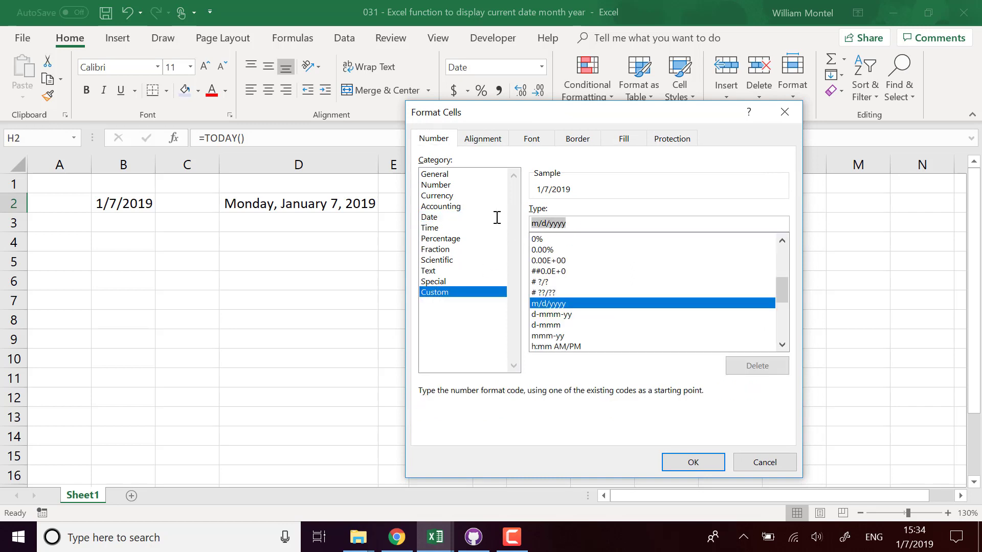
pyautogui.write('yyy')
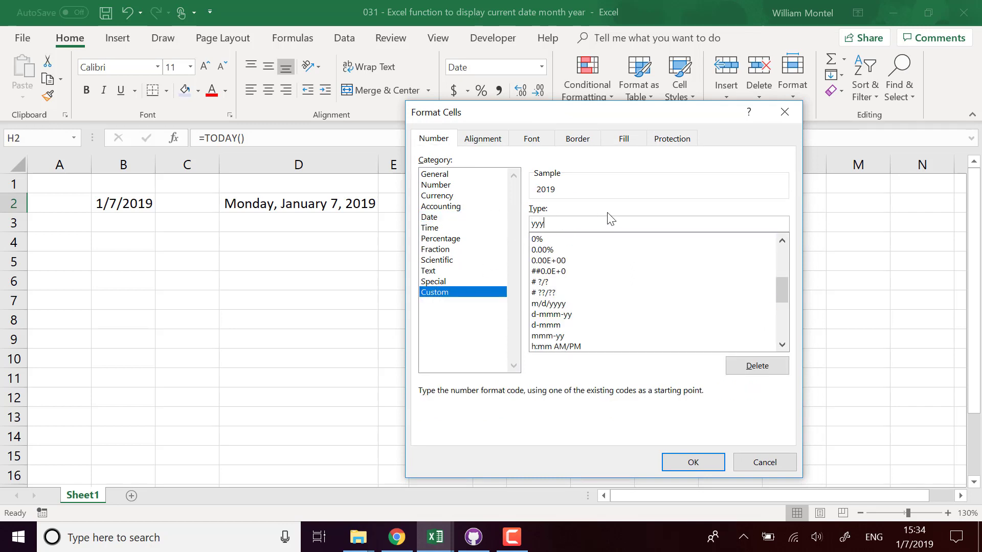
pyautogui.write('y')
pyautogui.moveTo(596, 124); pyautogui.dragTo(531, 127)
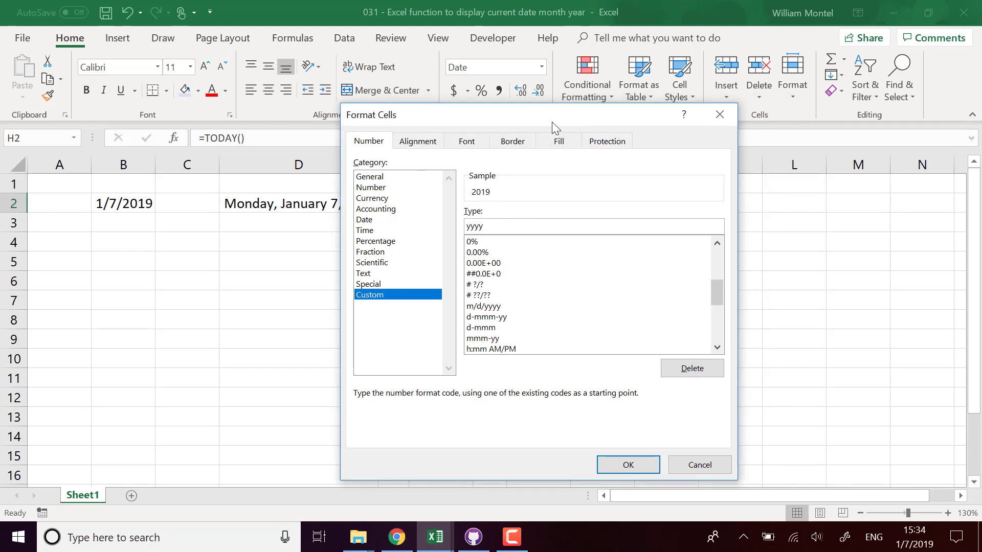
pyautogui.click(629, 465)
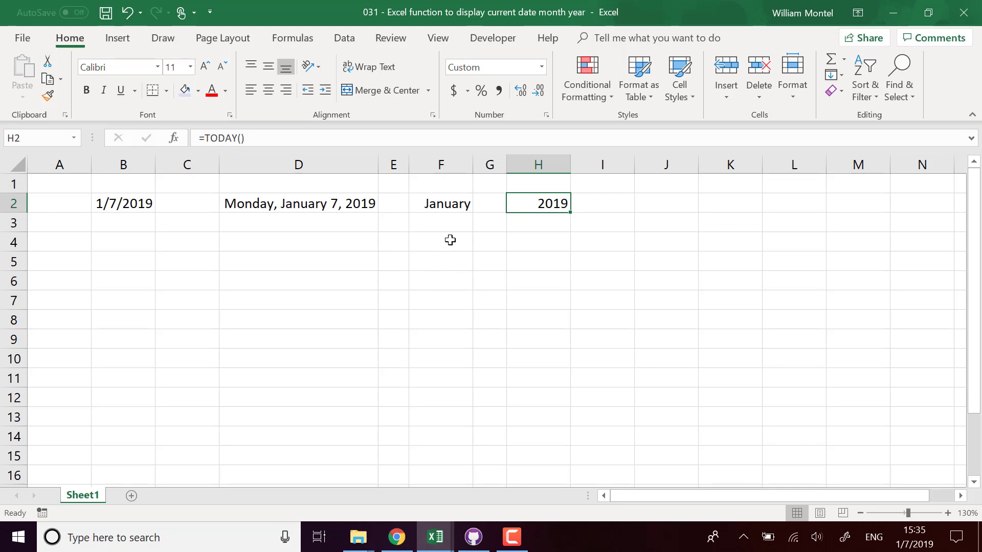
pyautogui.click(446, 200)
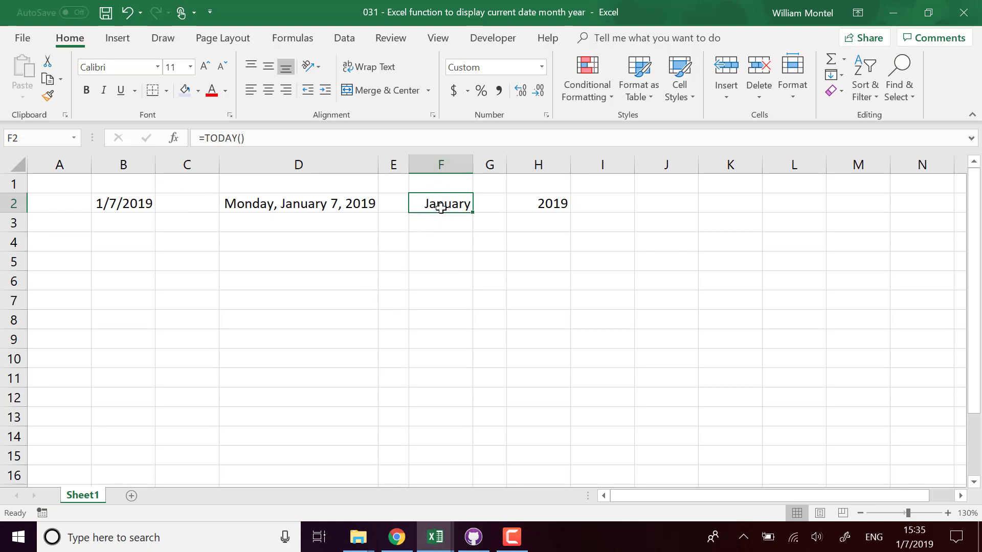
# - Enter =MONTH(TODAY()) in F4, returning the month number 1
pyautogui.click(110, 202)
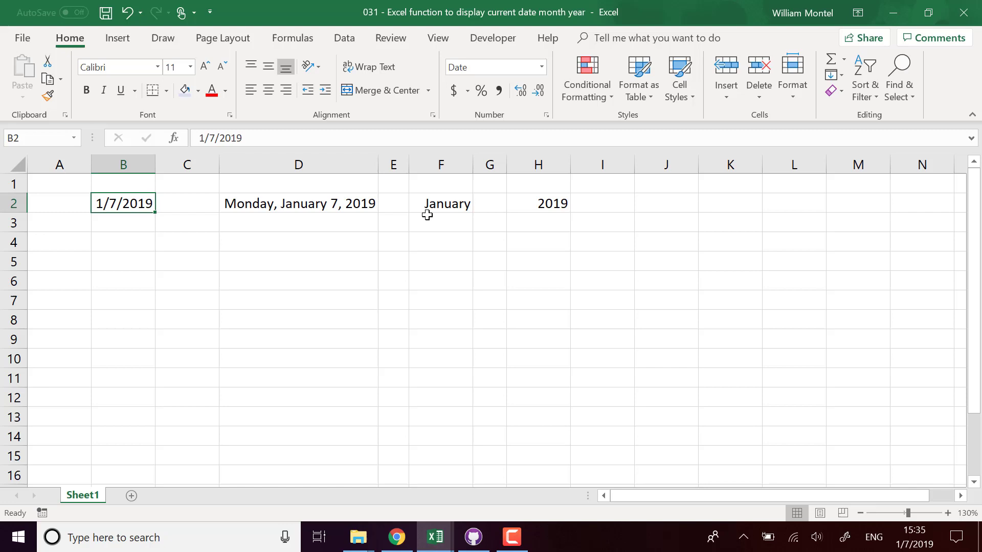
pyautogui.click(450, 225)
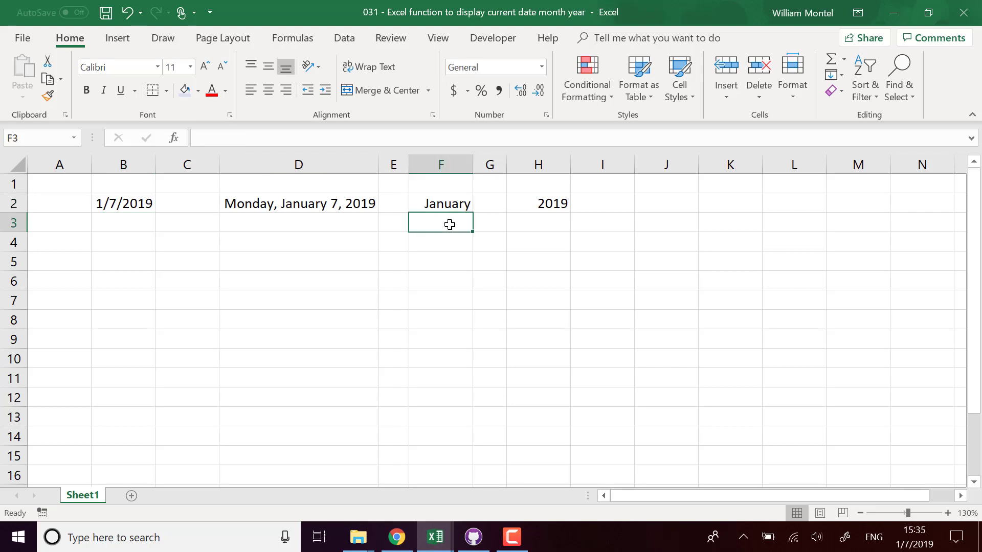
pyautogui.press('Down')
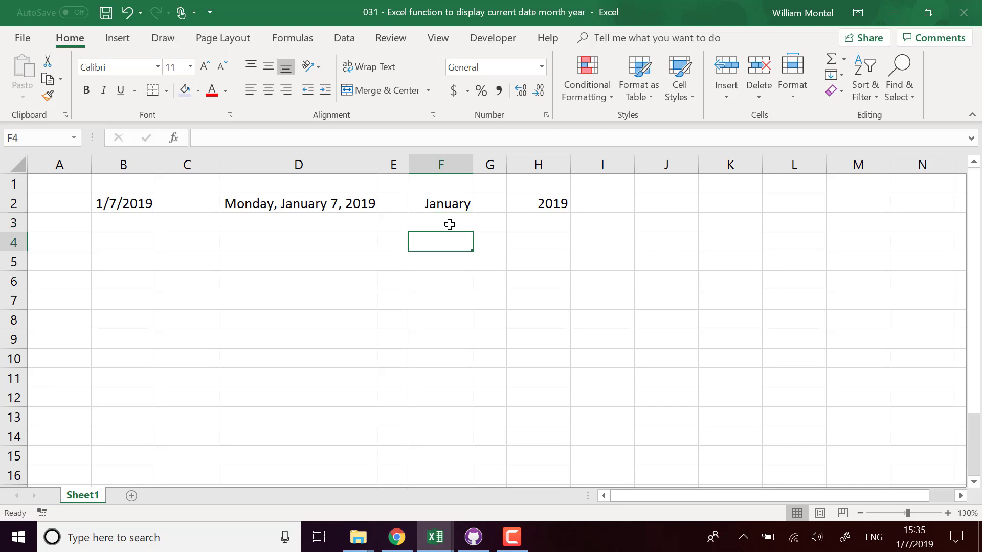
pyautogui.write('=moth')
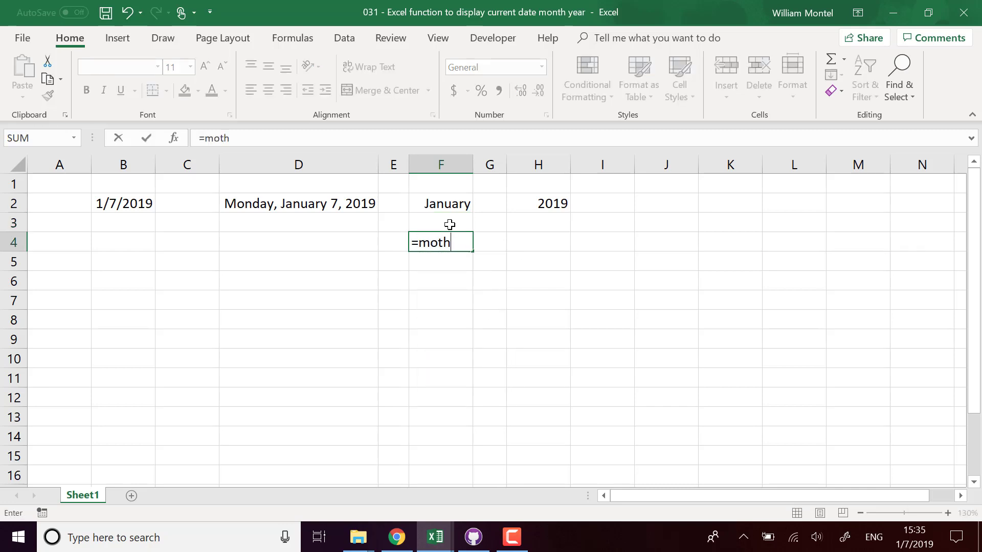
pyautogui.press('BackSpace')
pyautogui.press('BackSpace')
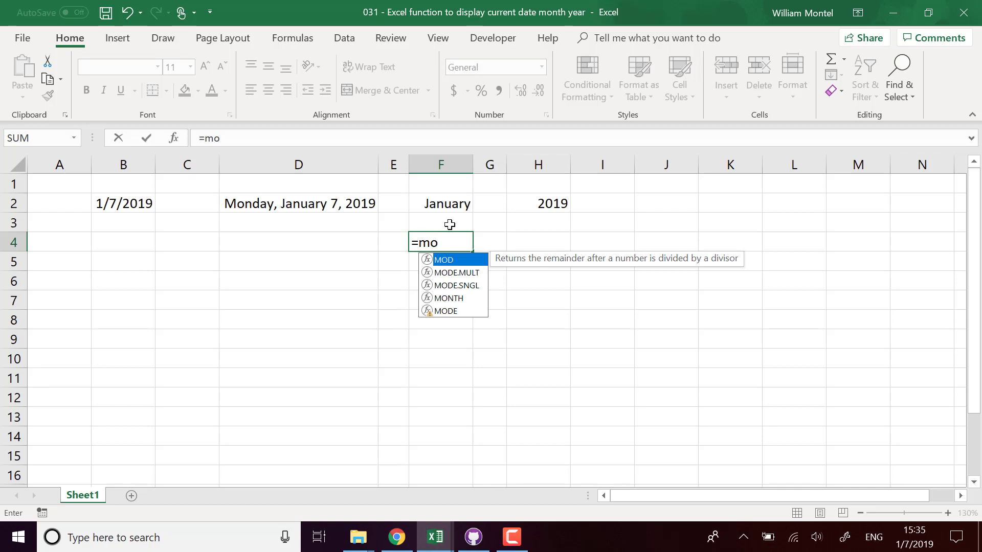
pyautogui.write('nth(')
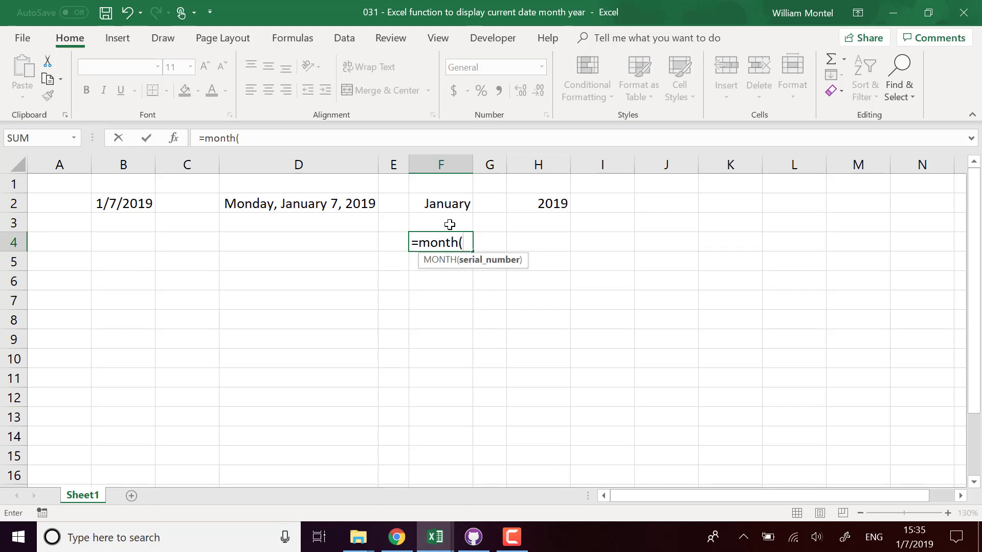
pyautogui.write(' today()')
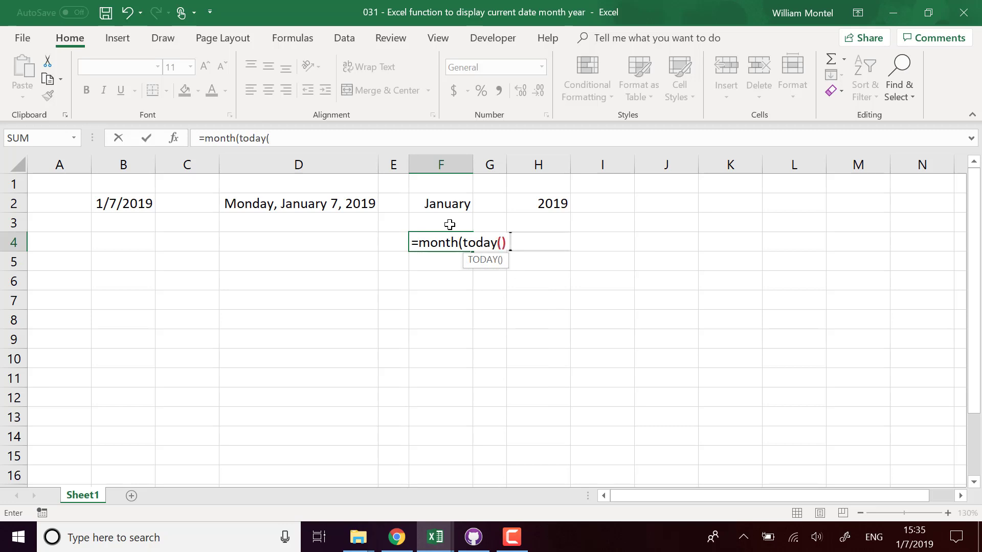
pyautogui.write(')')
pyautogui.press('Return')
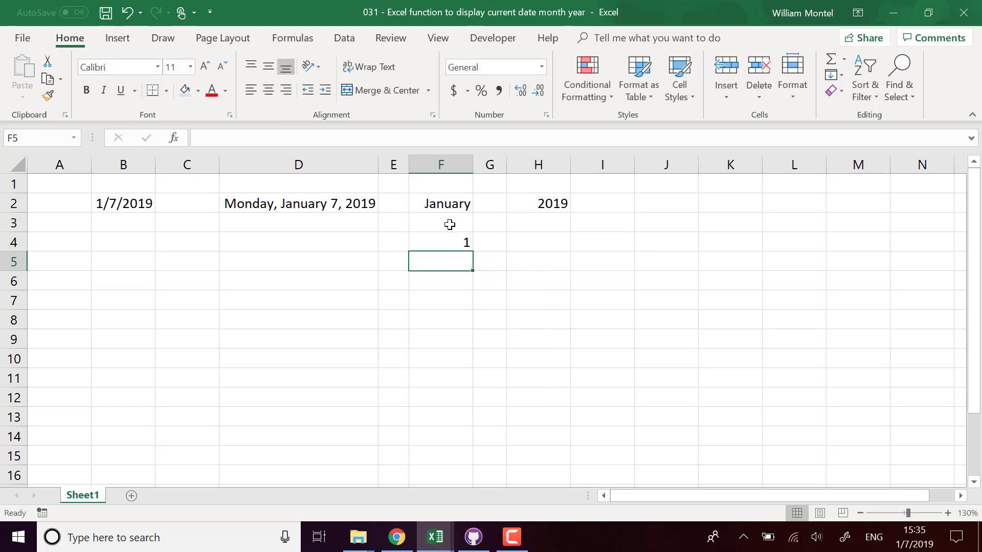
pyautogui.click(463, 243)
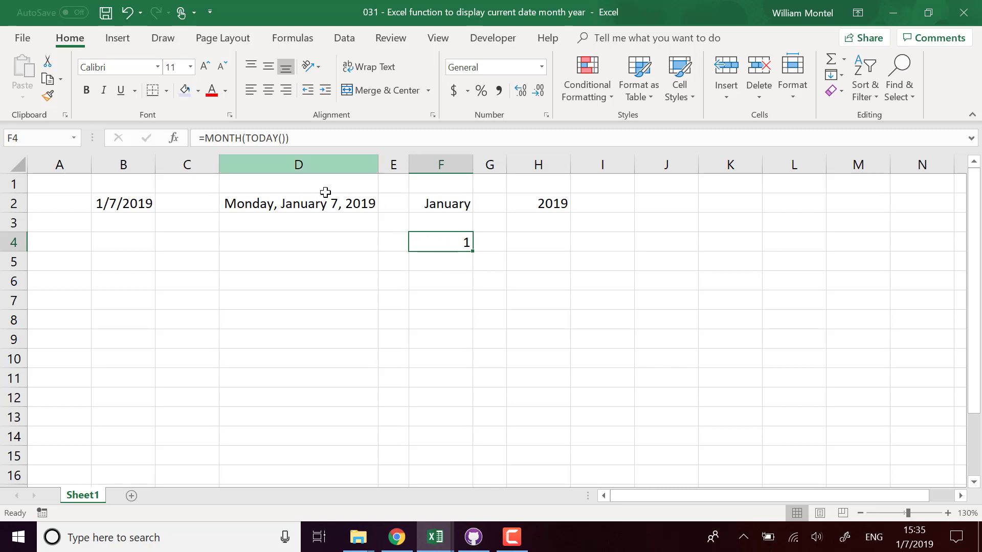
pyautogui.click(456, 267)
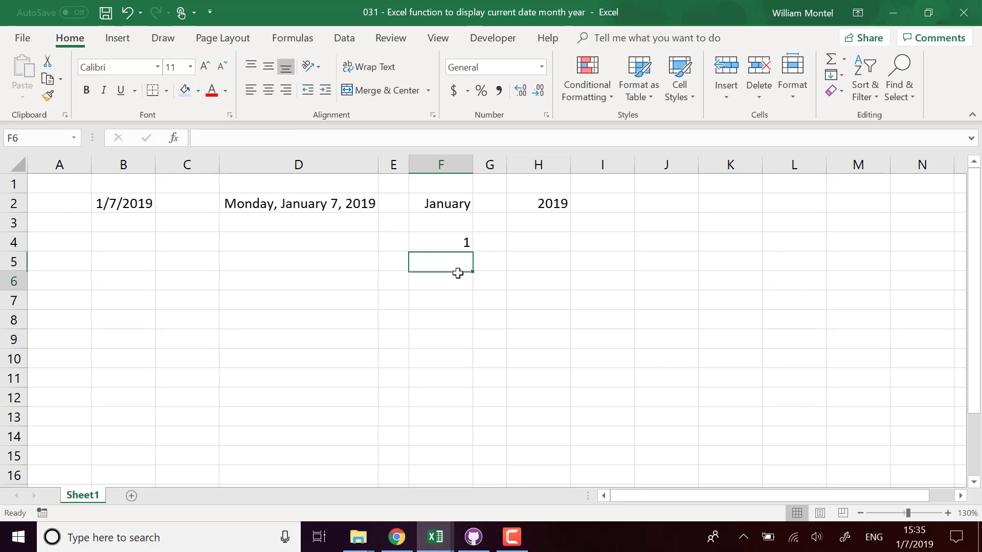
pyautogui.click(467, 246)
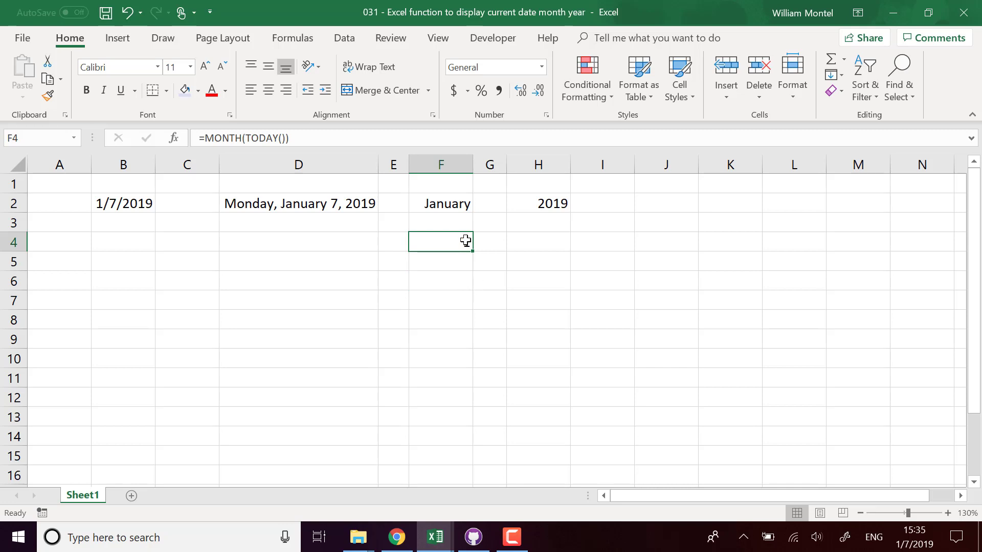
pyautogui.click(462, 278)
pyautogui.click(463, 241)
pyautogui.click(456, 280)
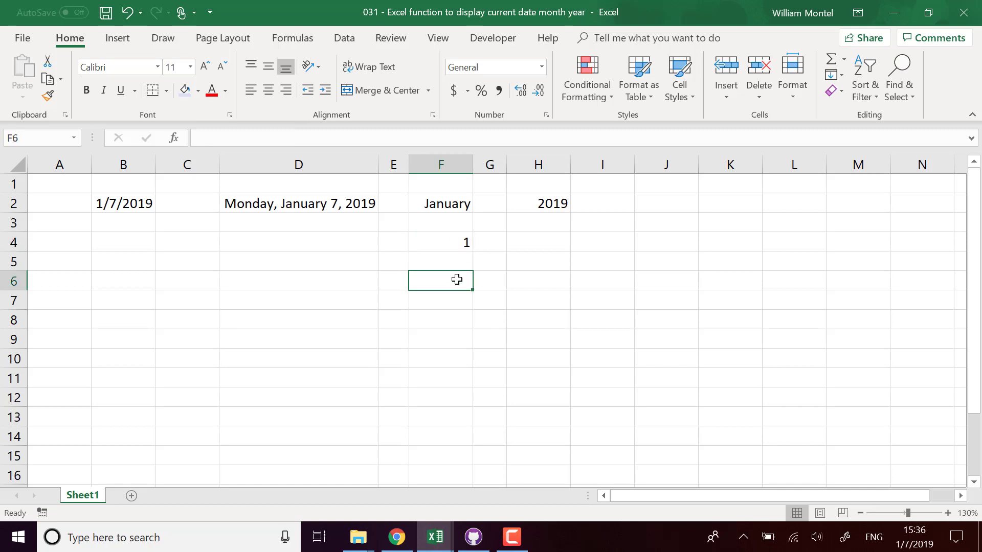
pyautogui.write('=')
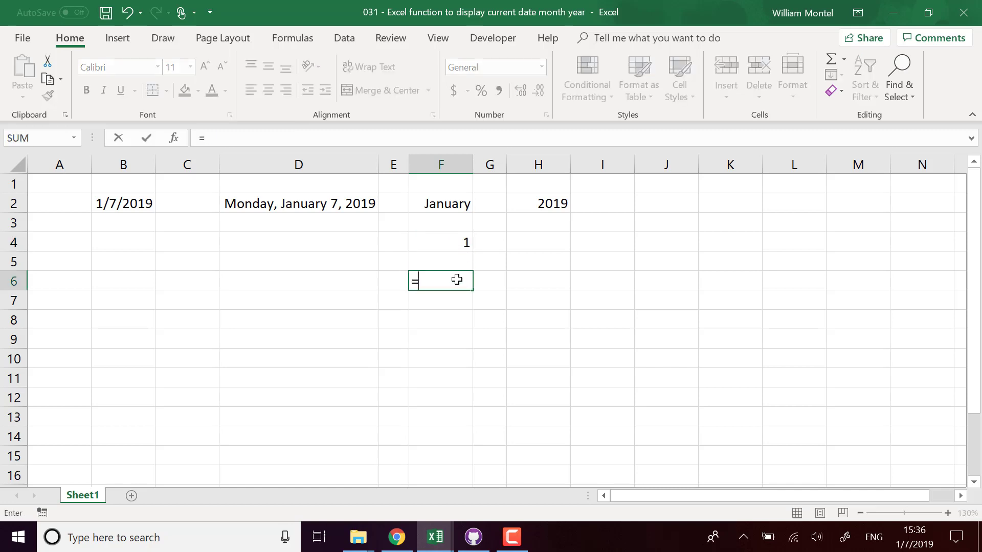
pyautogui.press('Up')
pyautogui.press('Up')
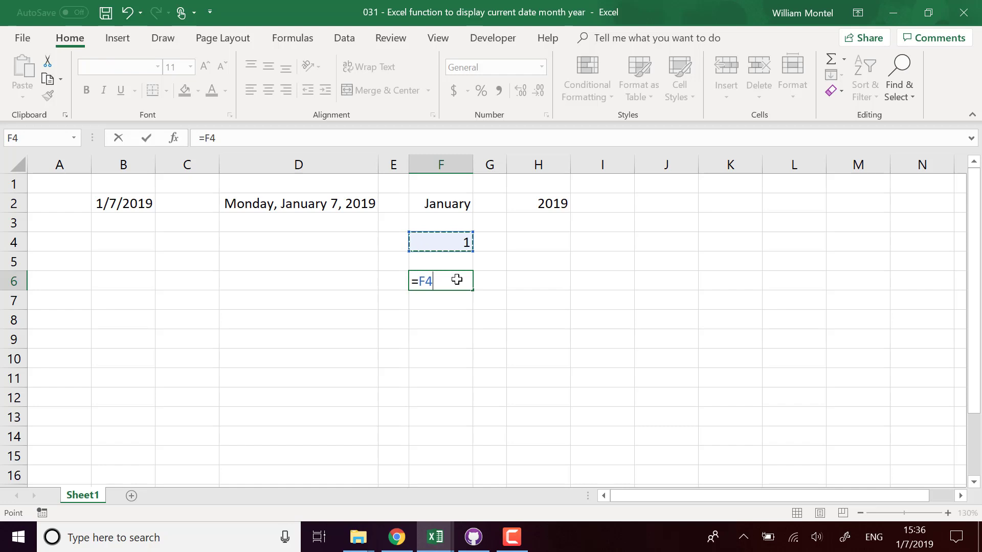
pyautogui.write('+2')
pyautogui.press('Return')
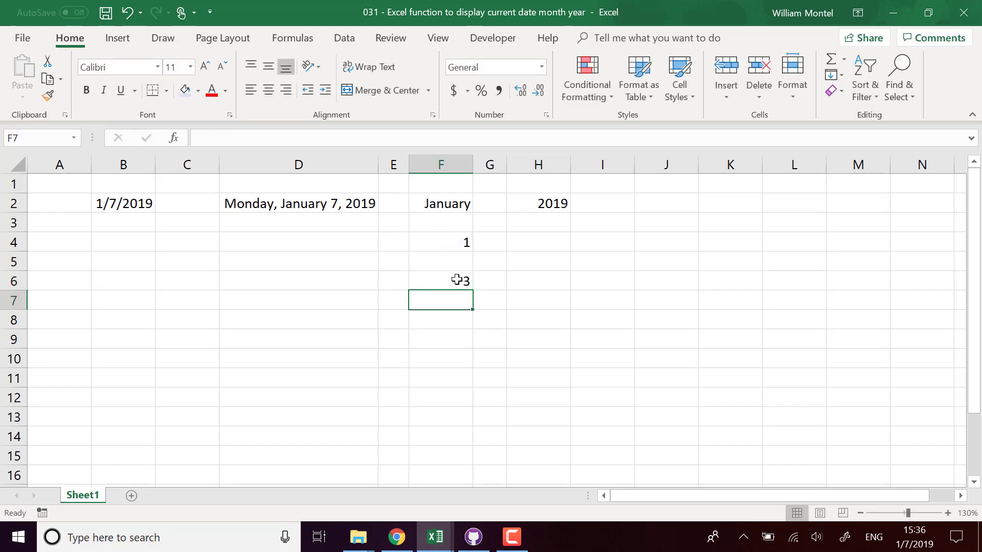
pyautogui.click(457, 280)
pyautogui.press('Delete')
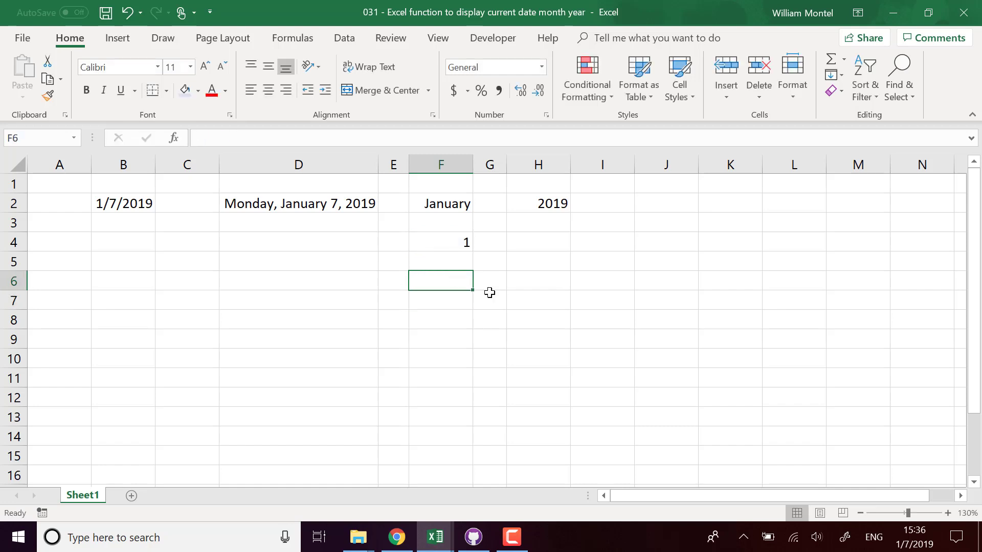
pyautogui.click(562, 282)
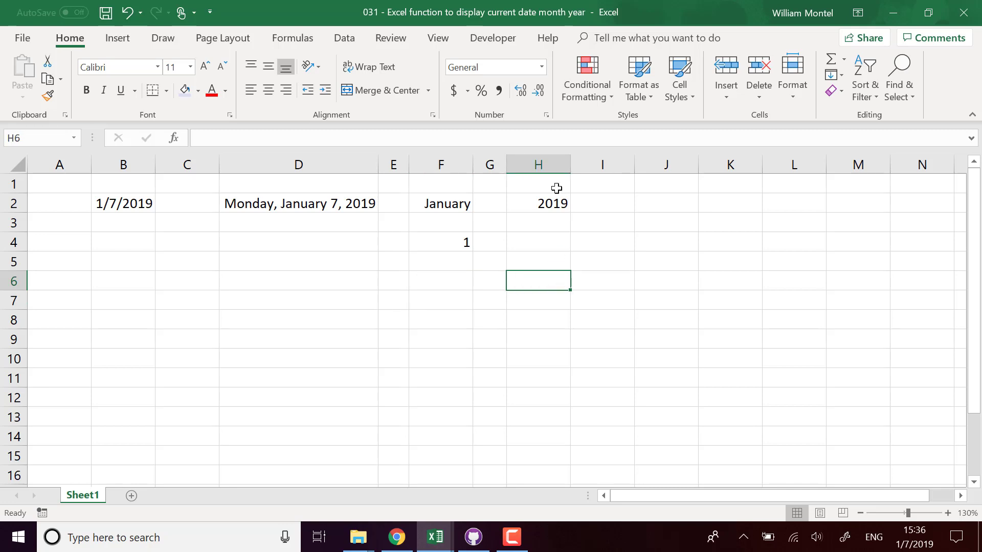
# - Enter =year(today()) in H4, returning 2019
pyautogui.click(559, 205)
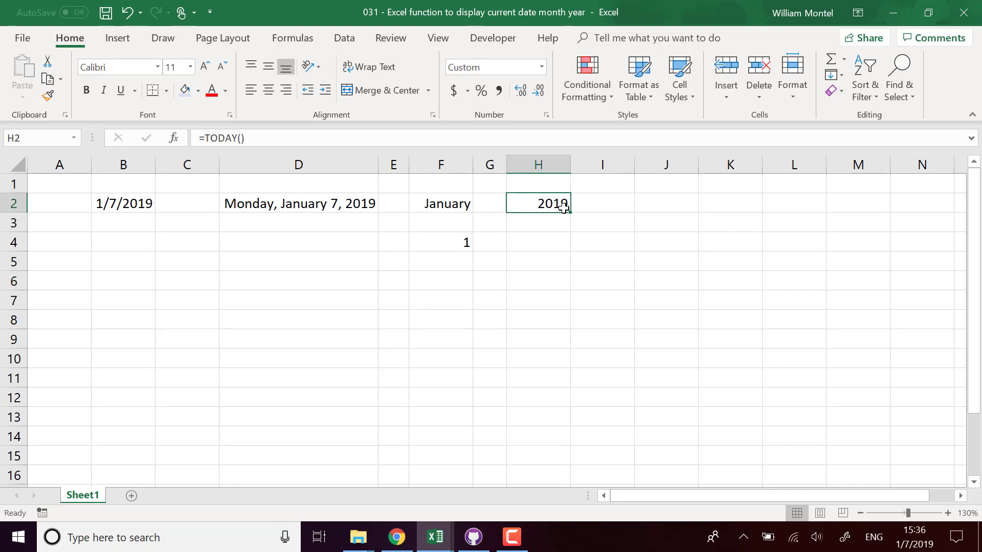
pyautogui.click(545, 246)
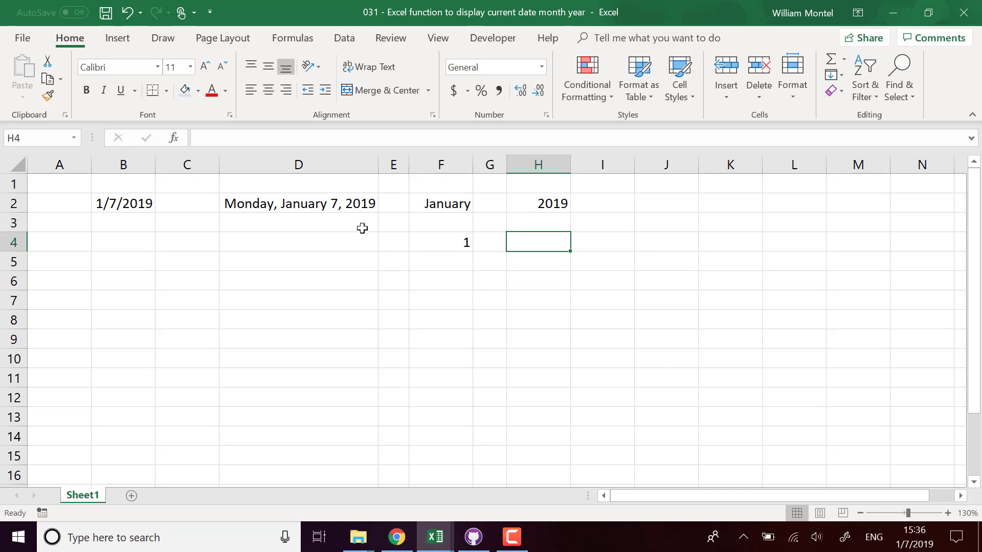
pyautogui.write('=year(')
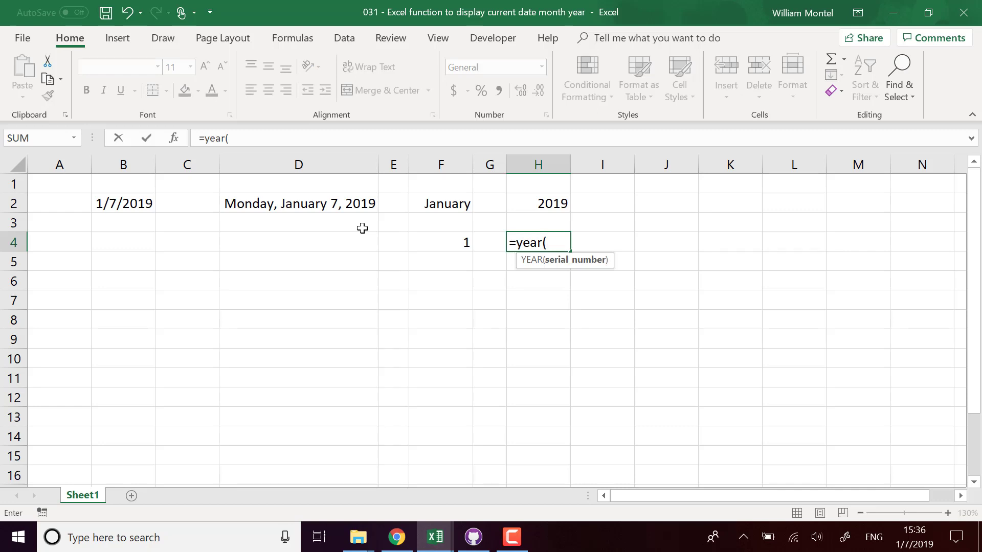
pyautogui.write('today')
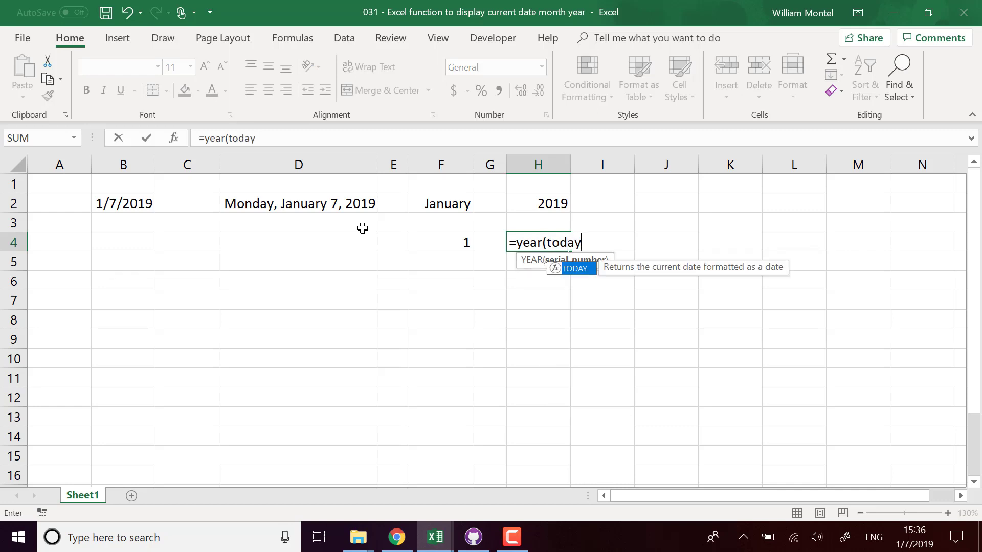
pyautogui.write('())')
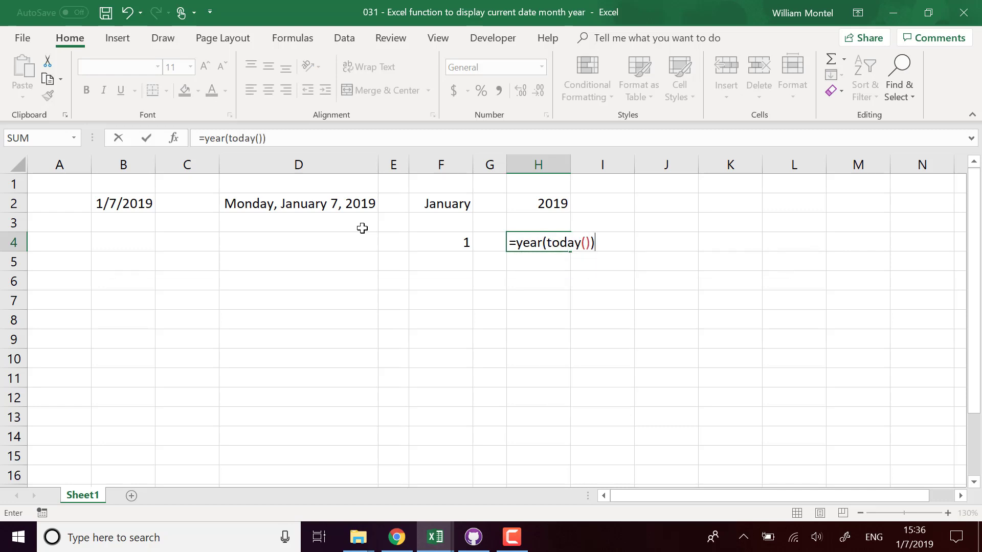
pyautogui.press('Return')
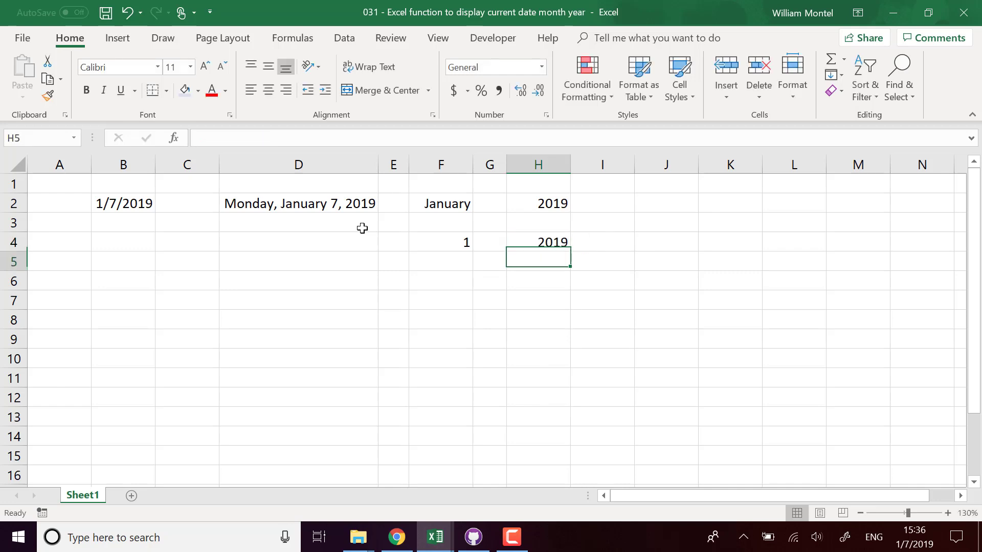
pyautogui.click(561, 244)
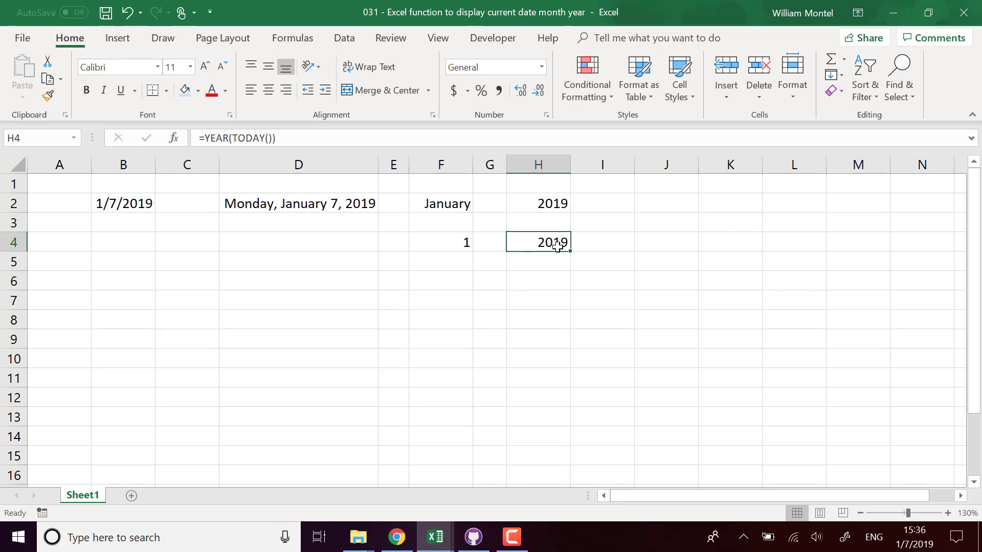
# - Enter =H2+2 in J2, which still displays 2019
pyautogui.click(655, 204)
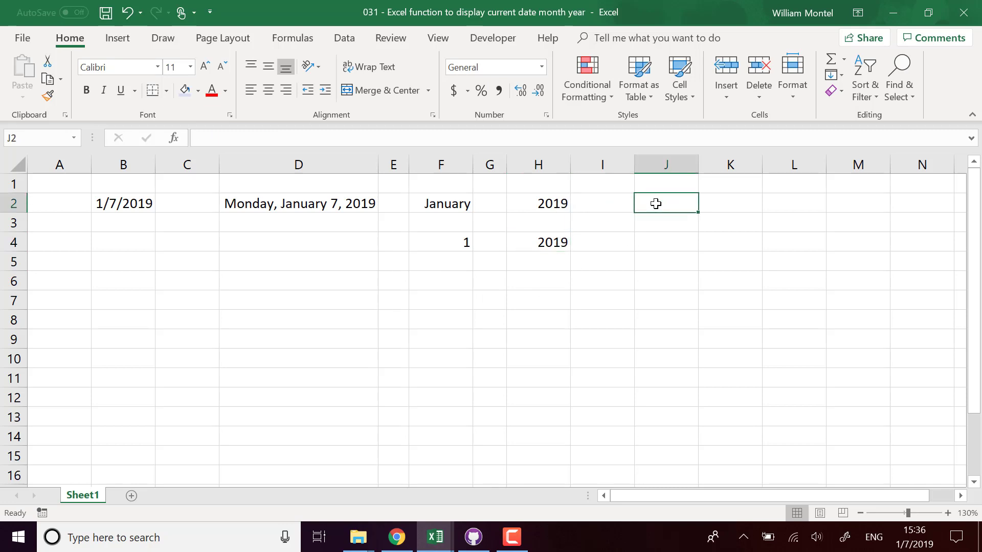
pyautogui.write('=')
pyautogui.press('Left')
pyautogui.press('Left')
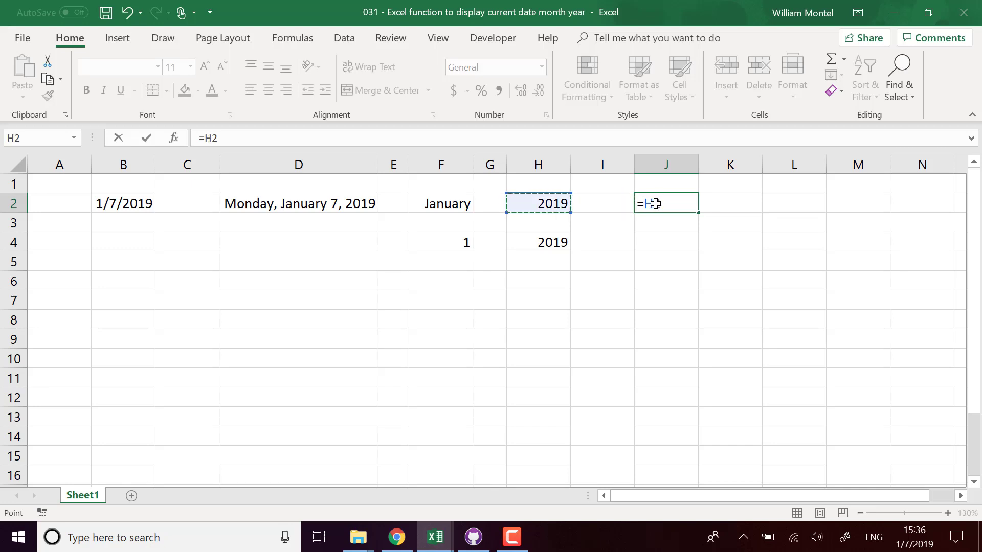
pyautogui.write('+2')
pyautogui.press('Return')
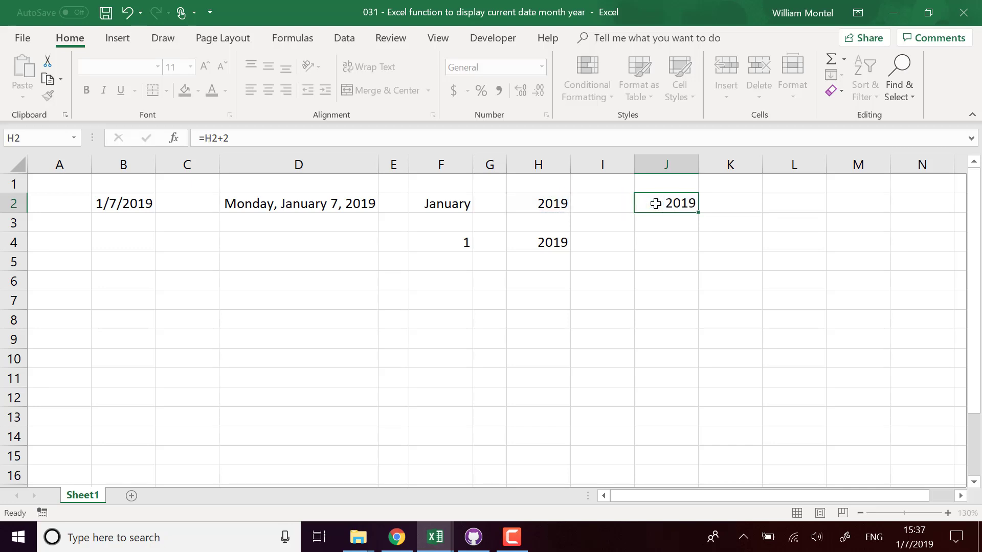
pyautogui.click(655, 203)
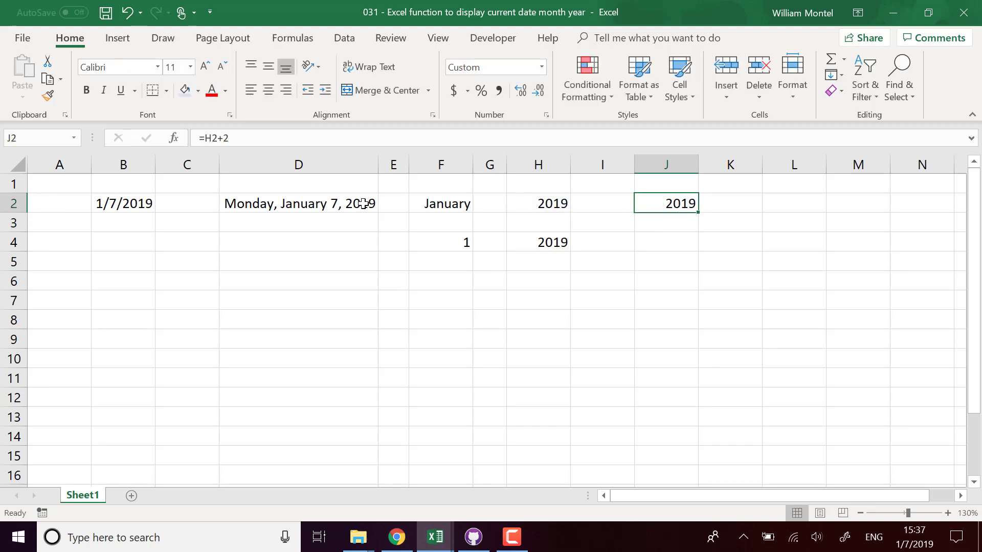
# - Enter =H4+2 in J4, which shows 2021
pyautogui.click(664, 239)
pyautogui.write('=')
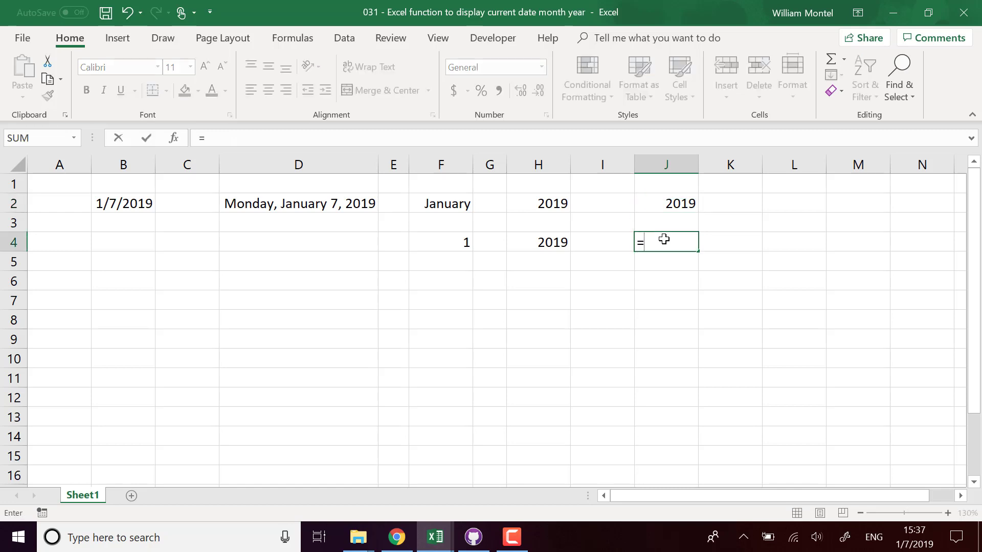
pyautogui.press('Left')
pyautogui.press('Left')
pyautogui.write('+2')
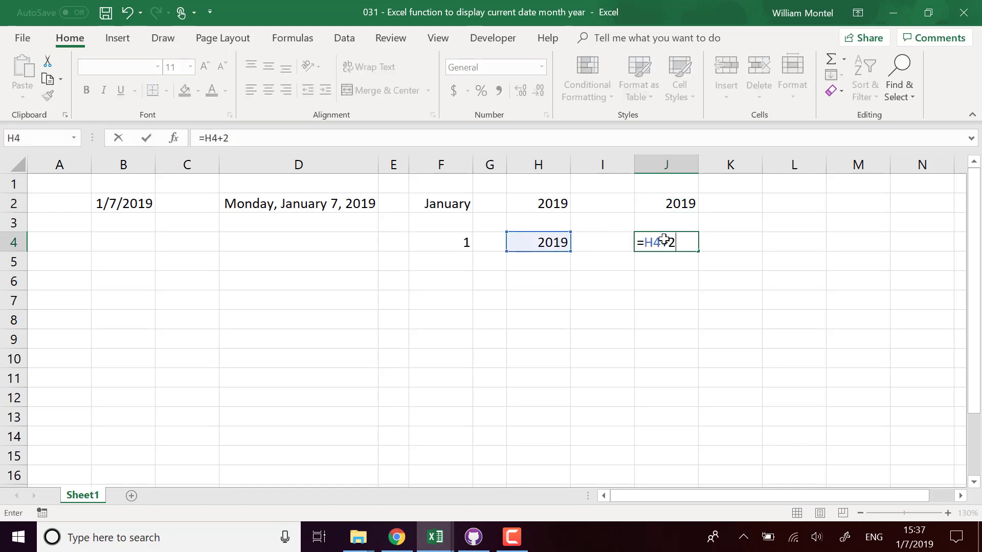
pyautogui.press('Return')
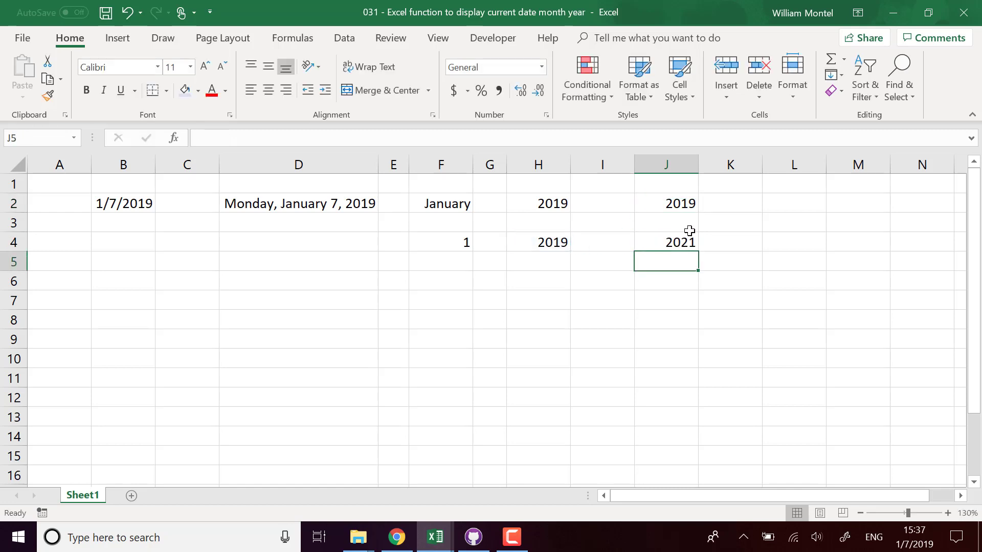
pyautogui.click(699, 204)
pyautogui.click(686, 202)
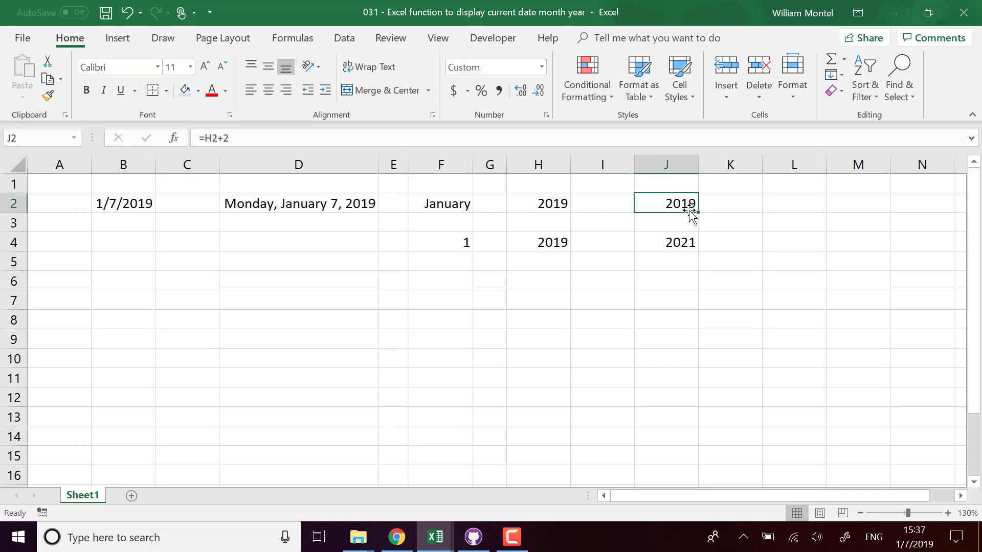
pyautogui.click(548, 205)
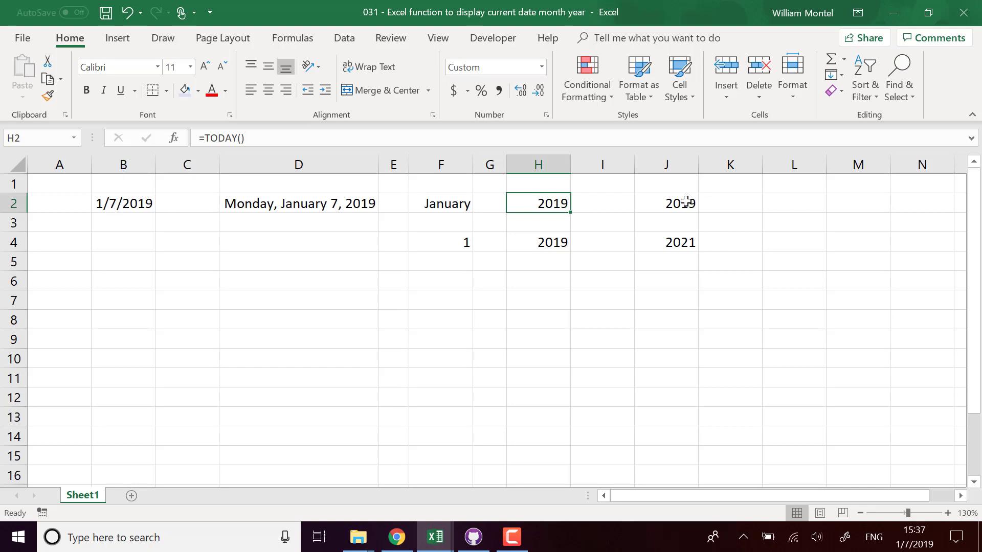
pyautogui.click(686, 202)
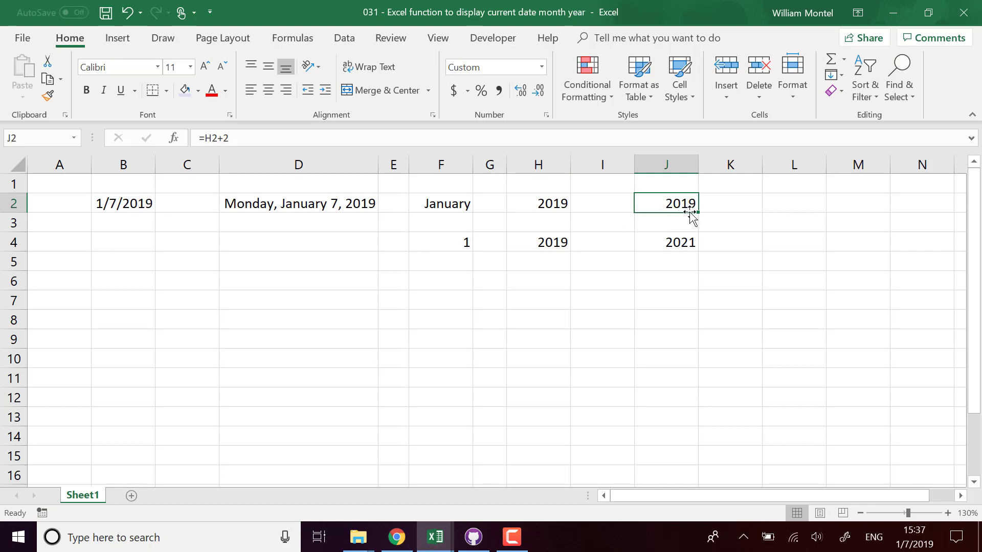
pyautogui.click(730, 207)
pyautogui.click(552, 243)
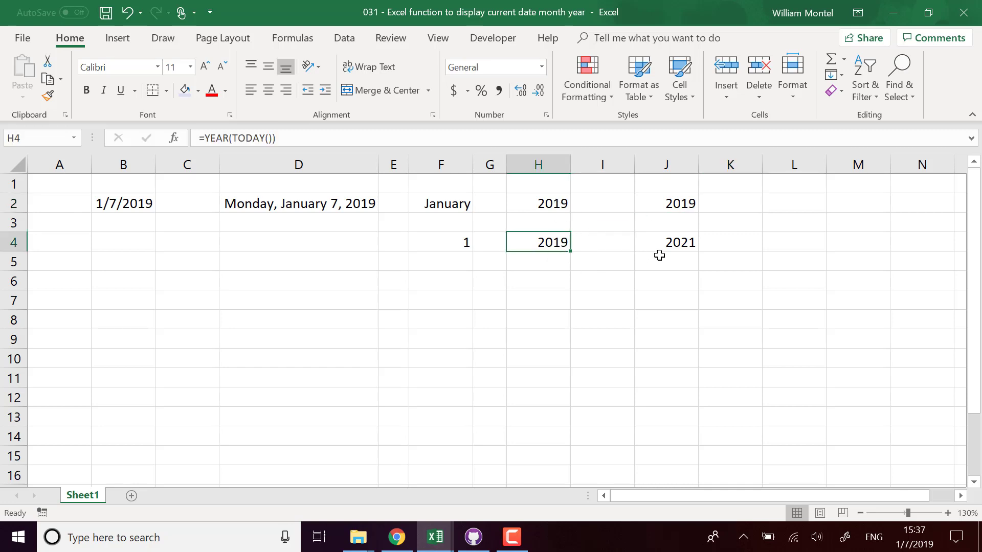
pyautogui.click(683, 246)
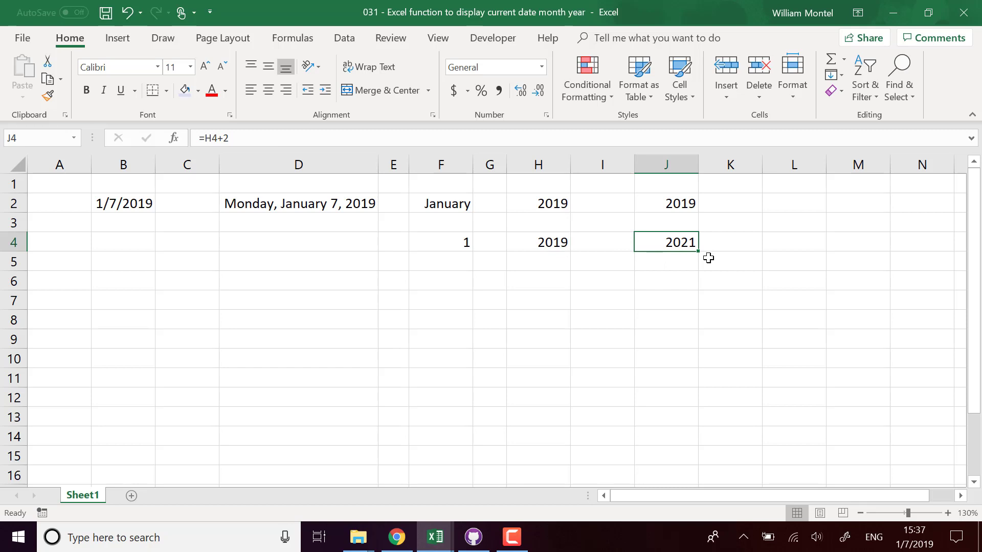
pyautogui.click(562, 240)
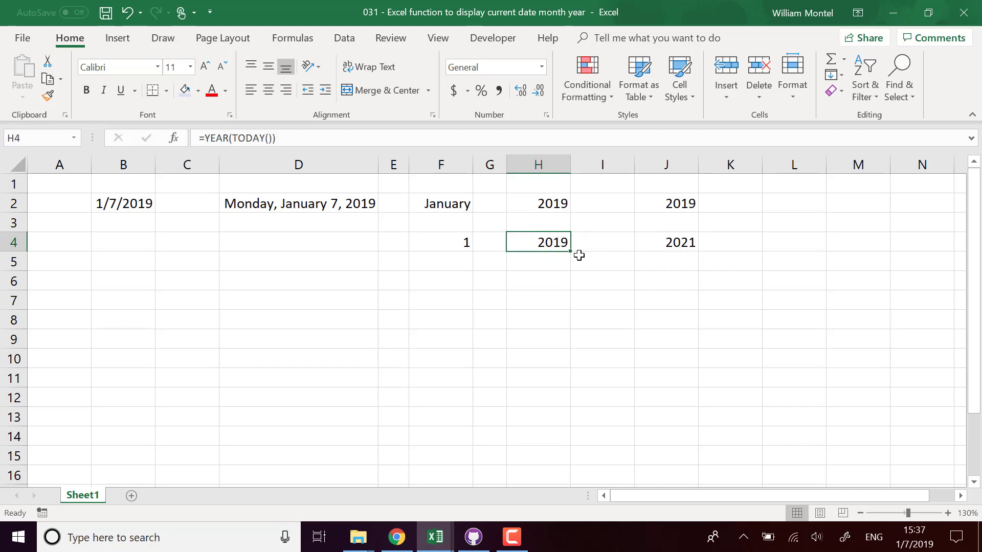
pyautogui.click(671, 242)
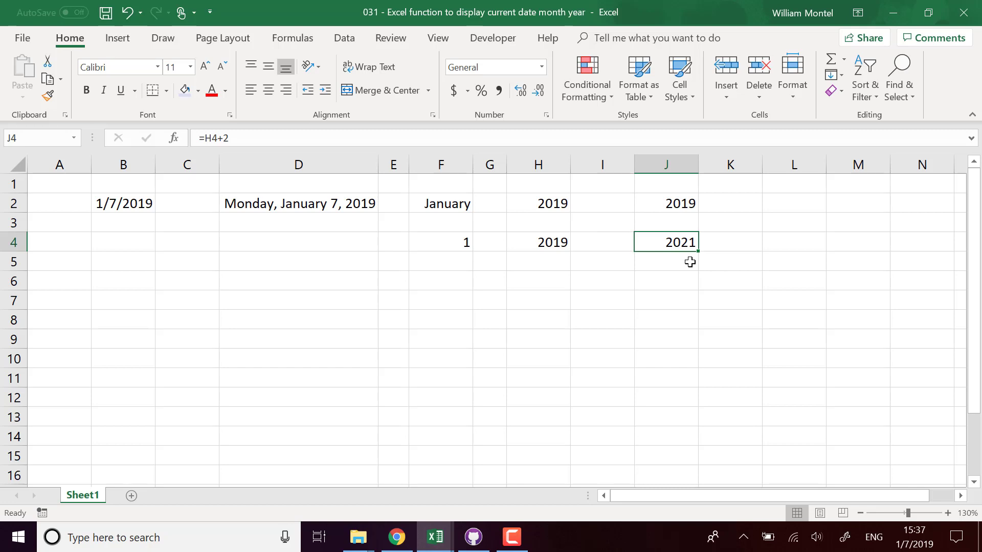
pyautogui.click(690, 262)
pyautogui.click(597, 321)
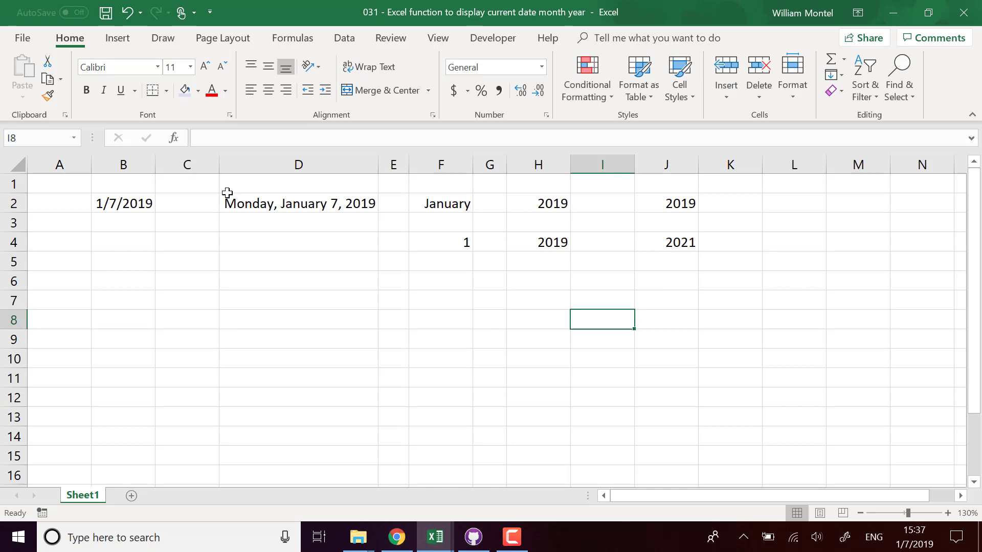